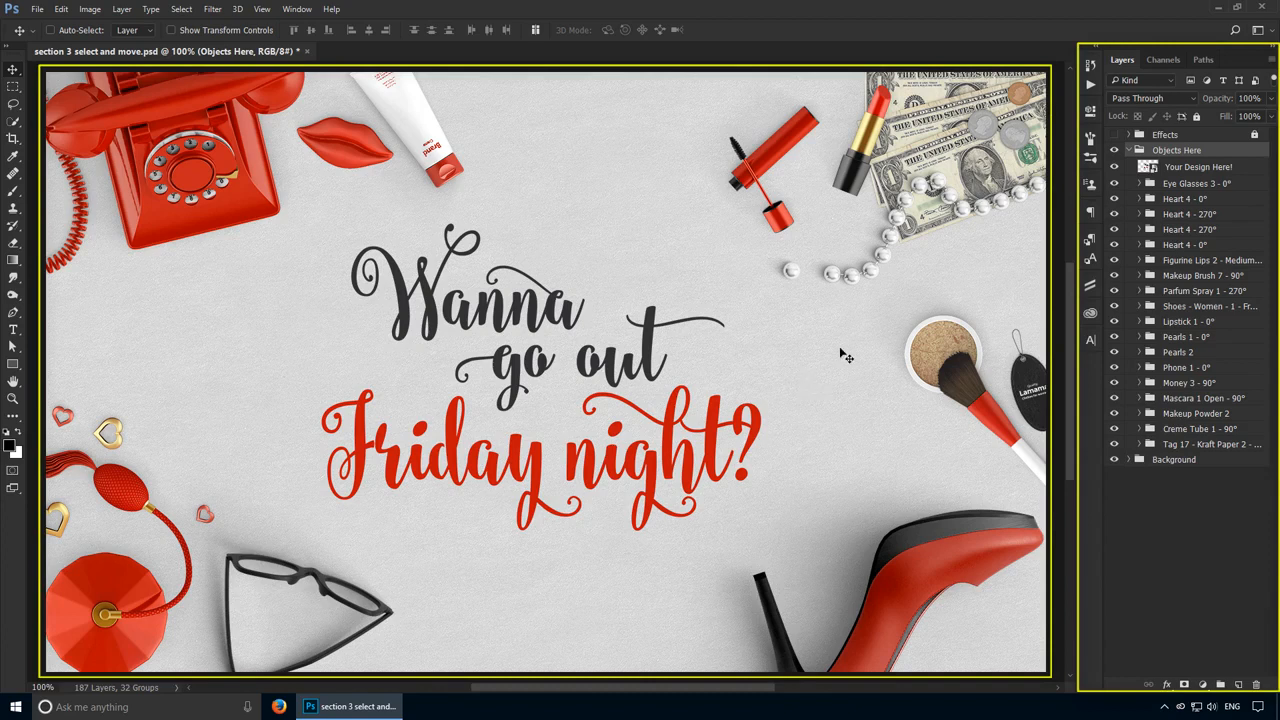
# Step: Select the Eye Glasses 3 - 0°, Your Design Here! and Heart 4 layers one at a time
pyautogui.click(1212, 184)
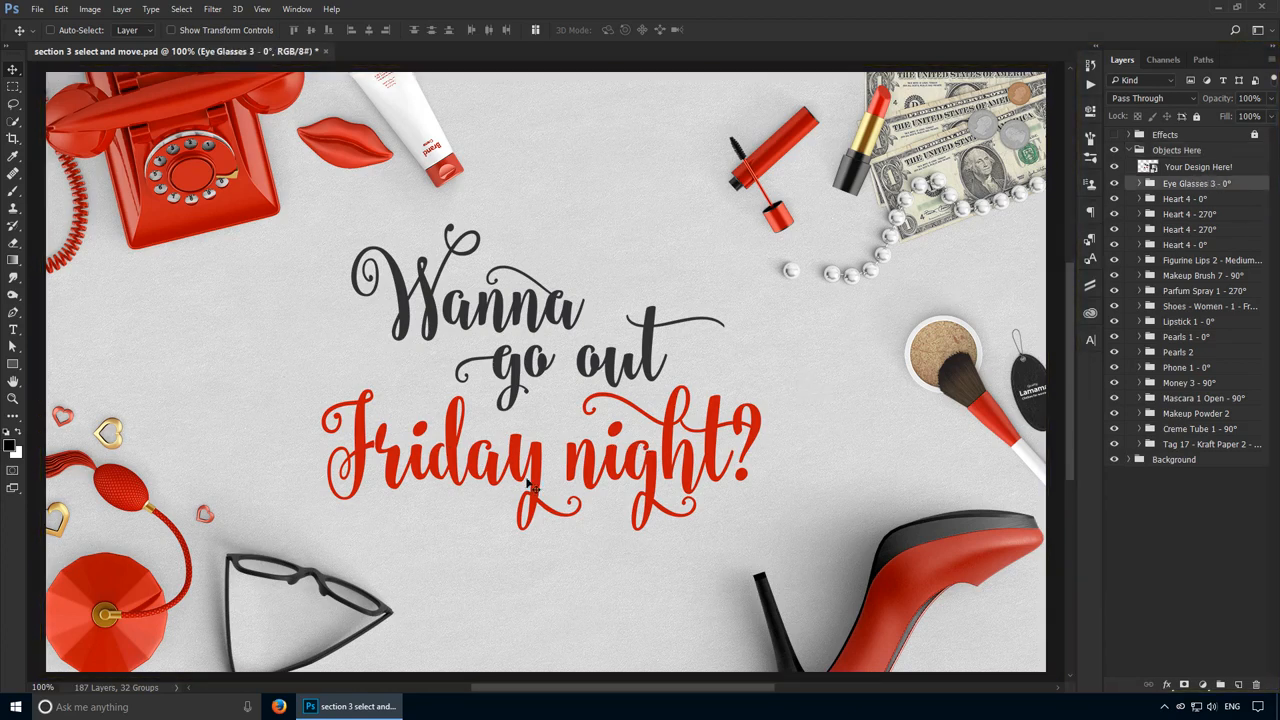
pyautogui.click(1195, 168)
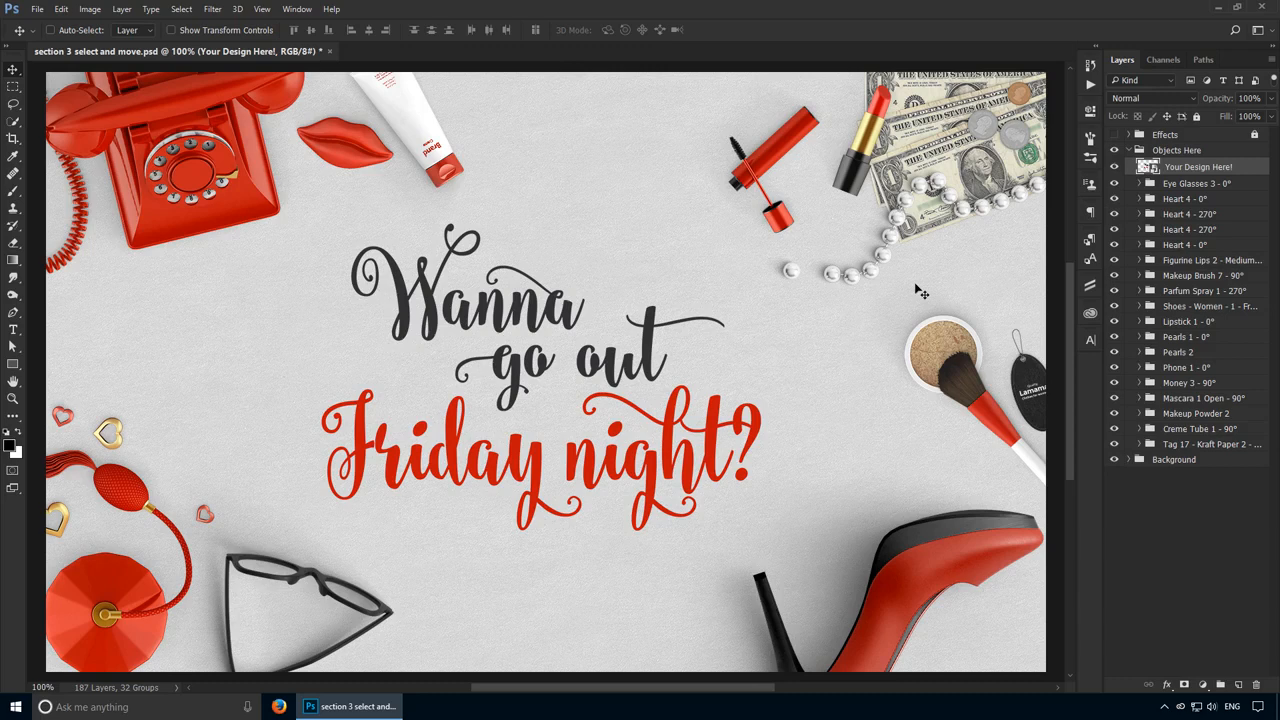
pyautogui.click(1189, 188)
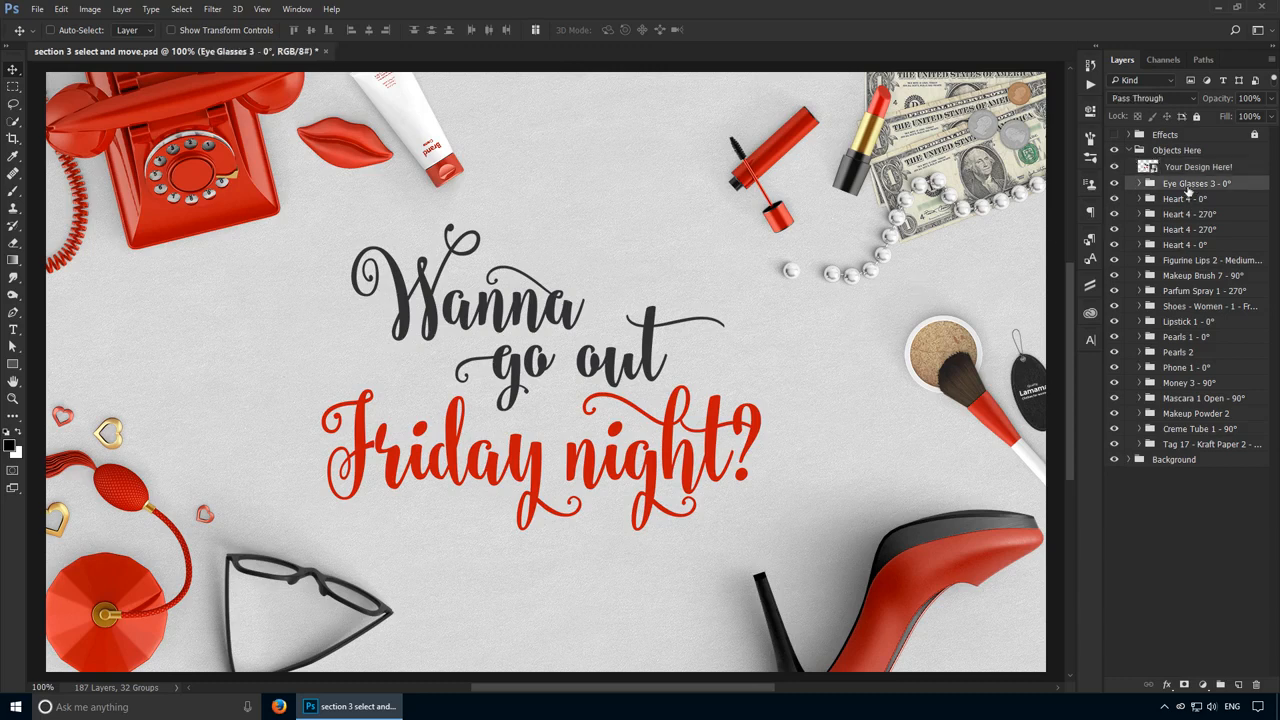
pyautogui.click(1218, 200)
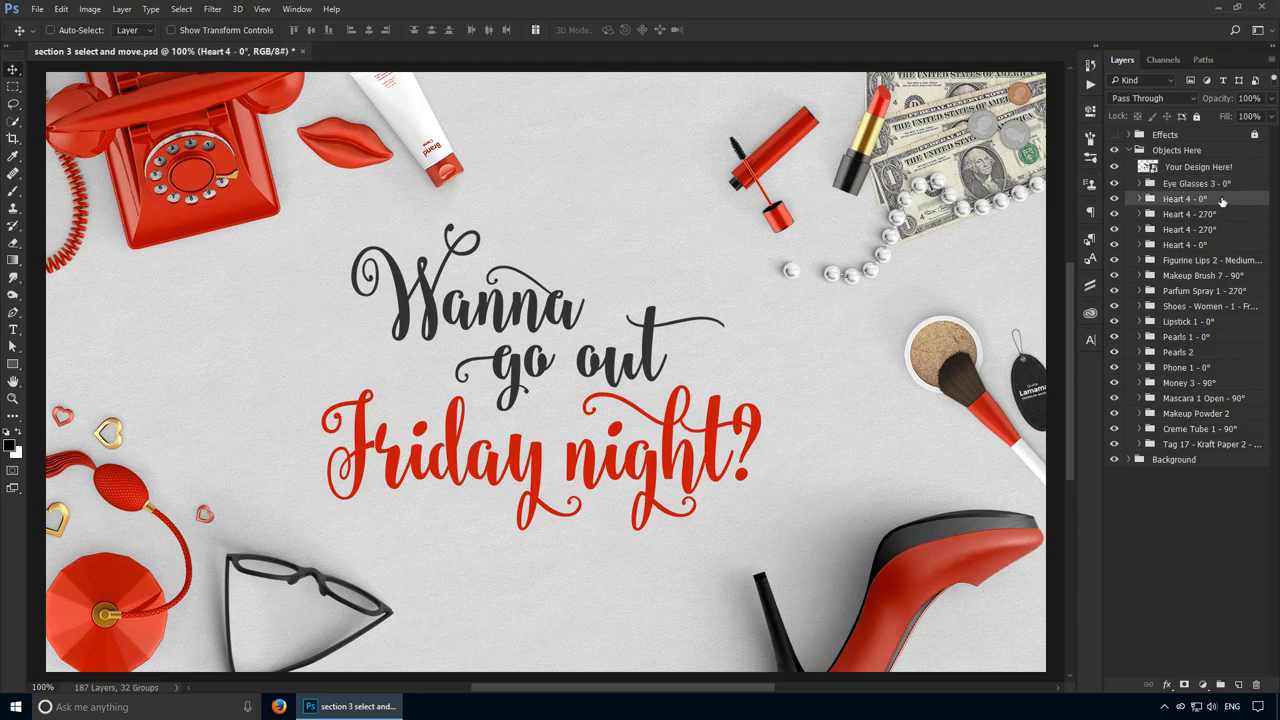
pyautogui.click(1201, 214)
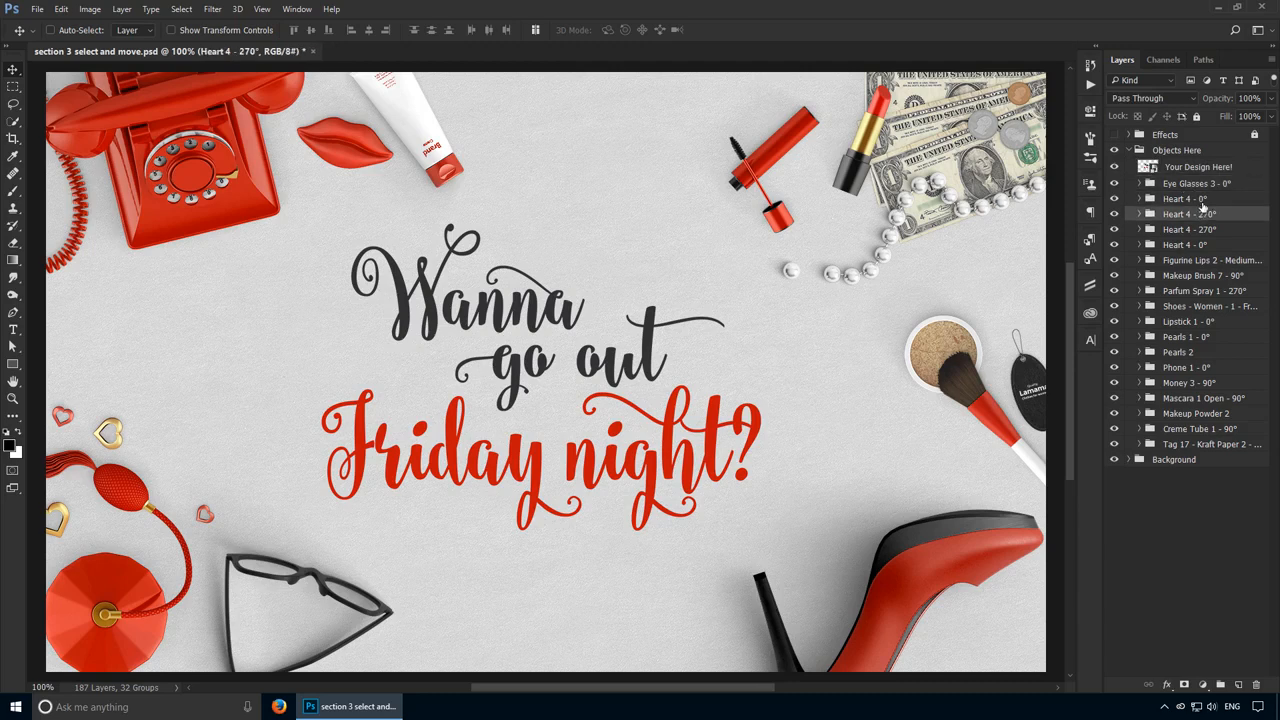
# Step: Select the Your Design Here! layer and drag to shift the artwork slightly on the canvas
pyautogui.click(1198, 167)
pyautogui.moveTo(668, 312); pyautogui.dragTo(636, 250)
# Step: Select all four Heart 4 layers together alongside each other
pyautogui.click(1249, 188)
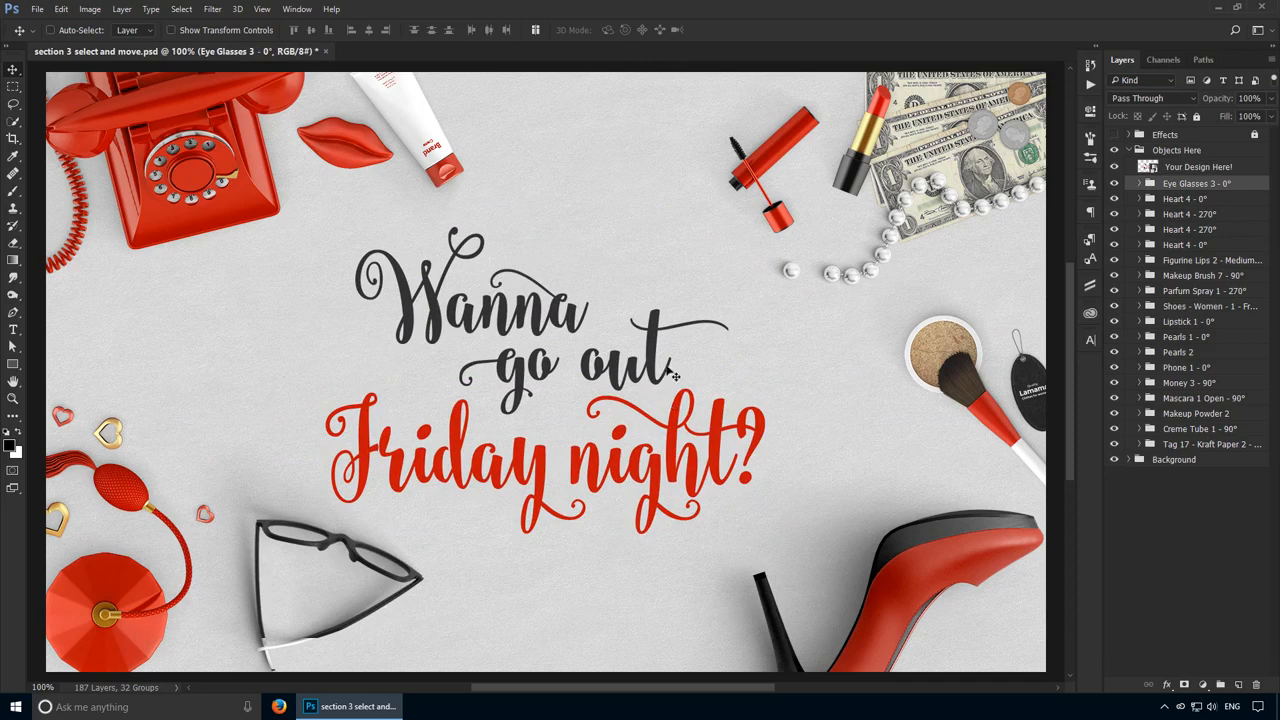
pyautogui.click(1244, 202)
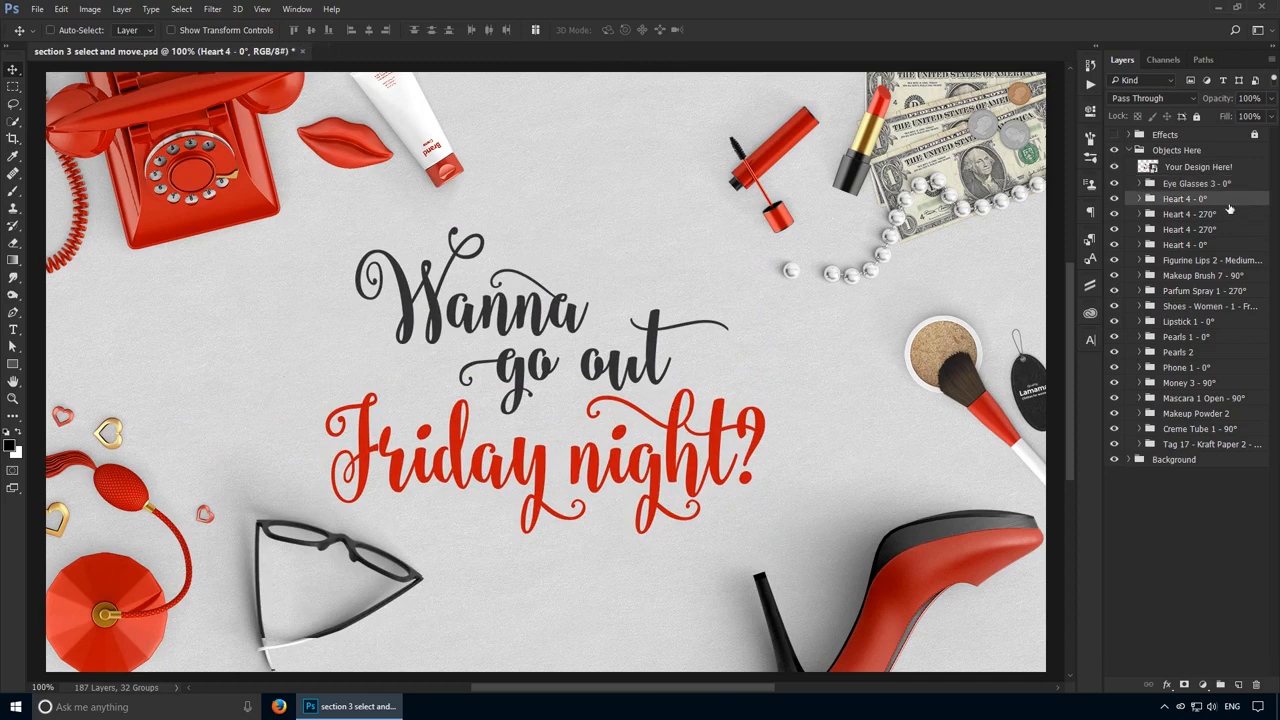
pyautogui.press('ctrl')
pyautogui.keyDown('ctrl'); pyautogui.click(1238, 214); pyautogui.keyUp('ctrl')
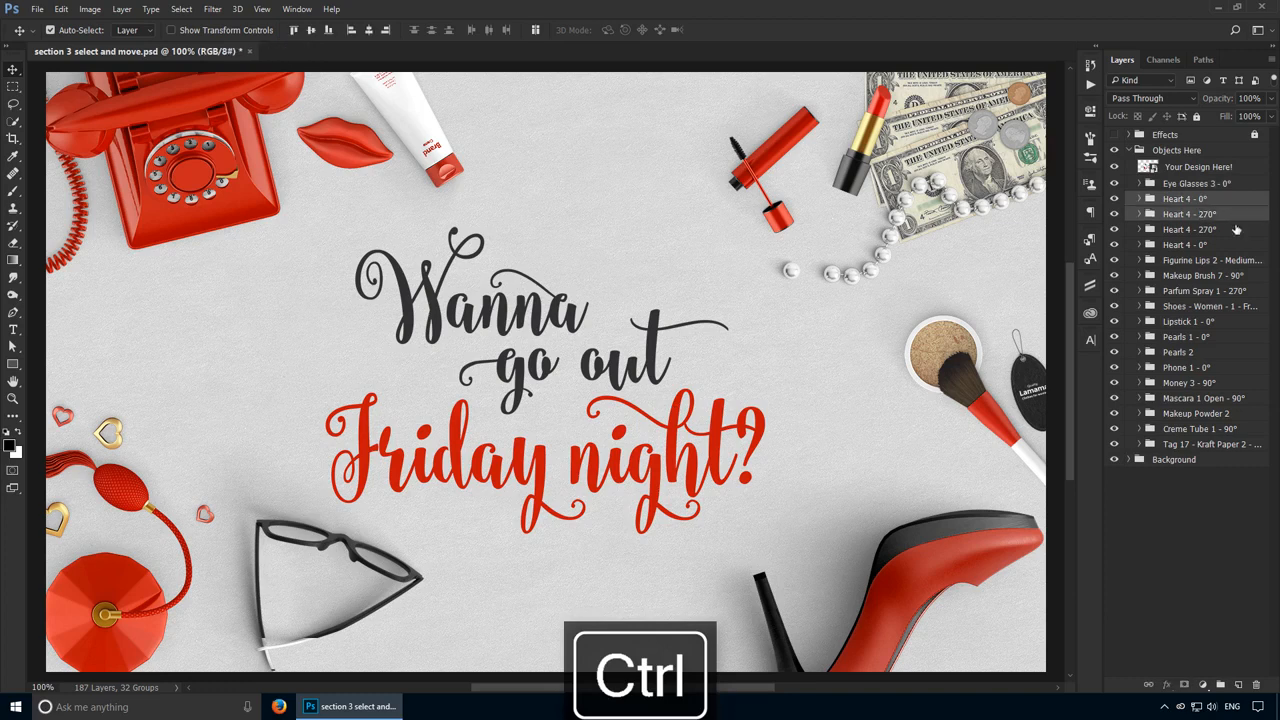
pyautogui.keyDown('ctrl'); pyautogui.click(1236, 229); pyautogui.keyUp('ctrl')
pyautogui.keyDown('ctrl'); pyautogui.click(1224, 245); pyautogui.keyUp('ctrl')
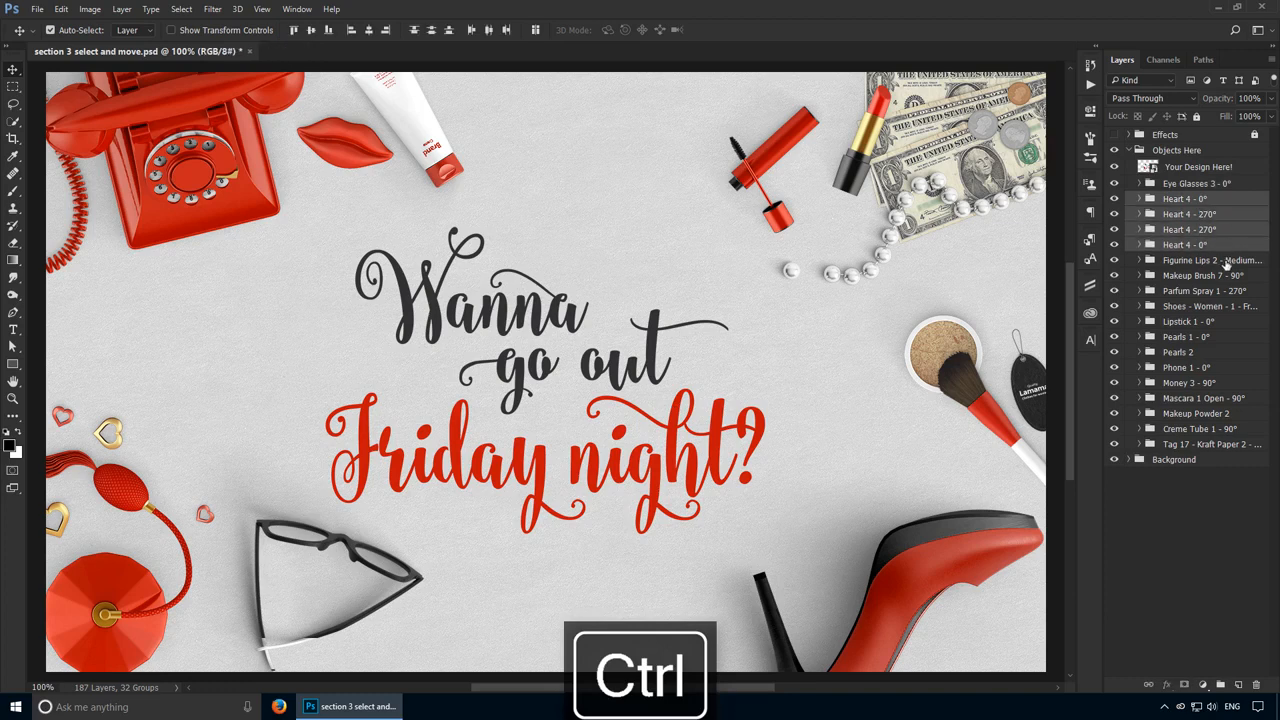
# Step: Move the four selected hearts slightly to the right, then undo the move
pyautogui.moveTo(515, 310)
pyautogui.mouseDown()
pyautogui.moveTo(600, 325)
pyautogui.moveTo(472, 280)
pyautogui.moveTo(533, 292)
pyautogui.moveTo(537, 311)
pyautogui.mouseUp()
pyautogui.moveTo(277, 370); pyautogui.dragTo(277, 364)
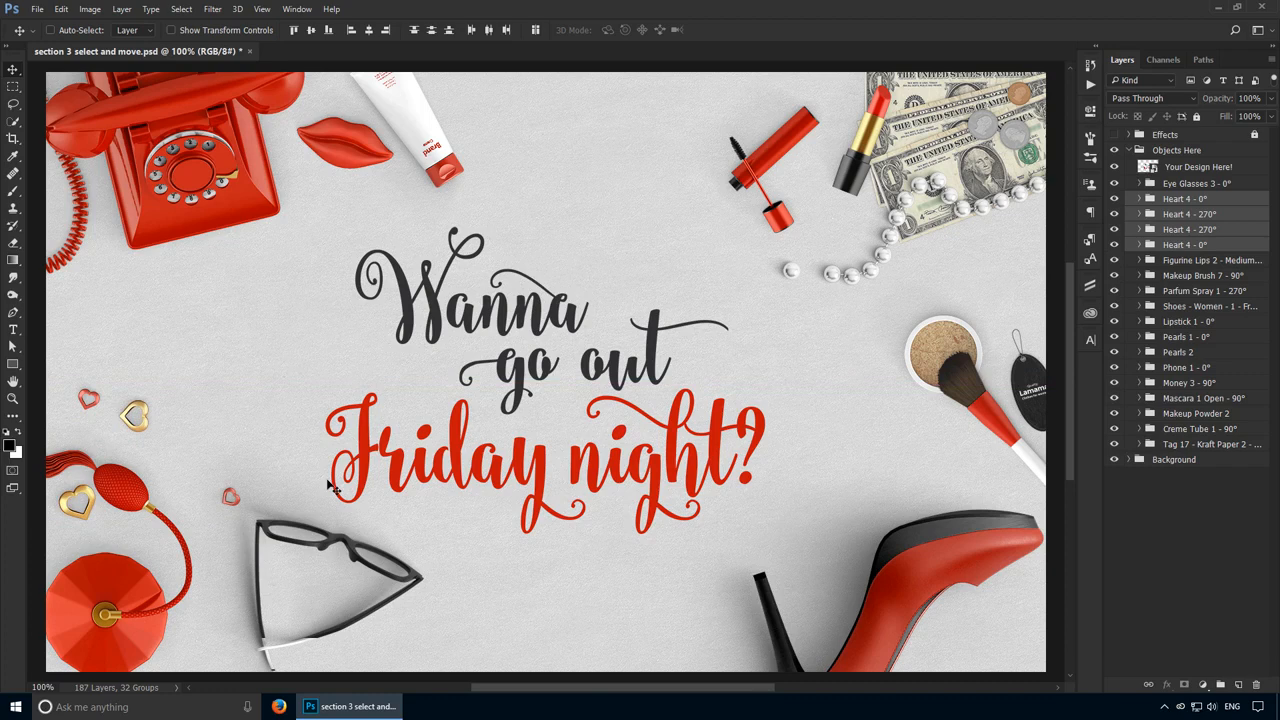
pyautogui.hotkey('ctrl', 'z')
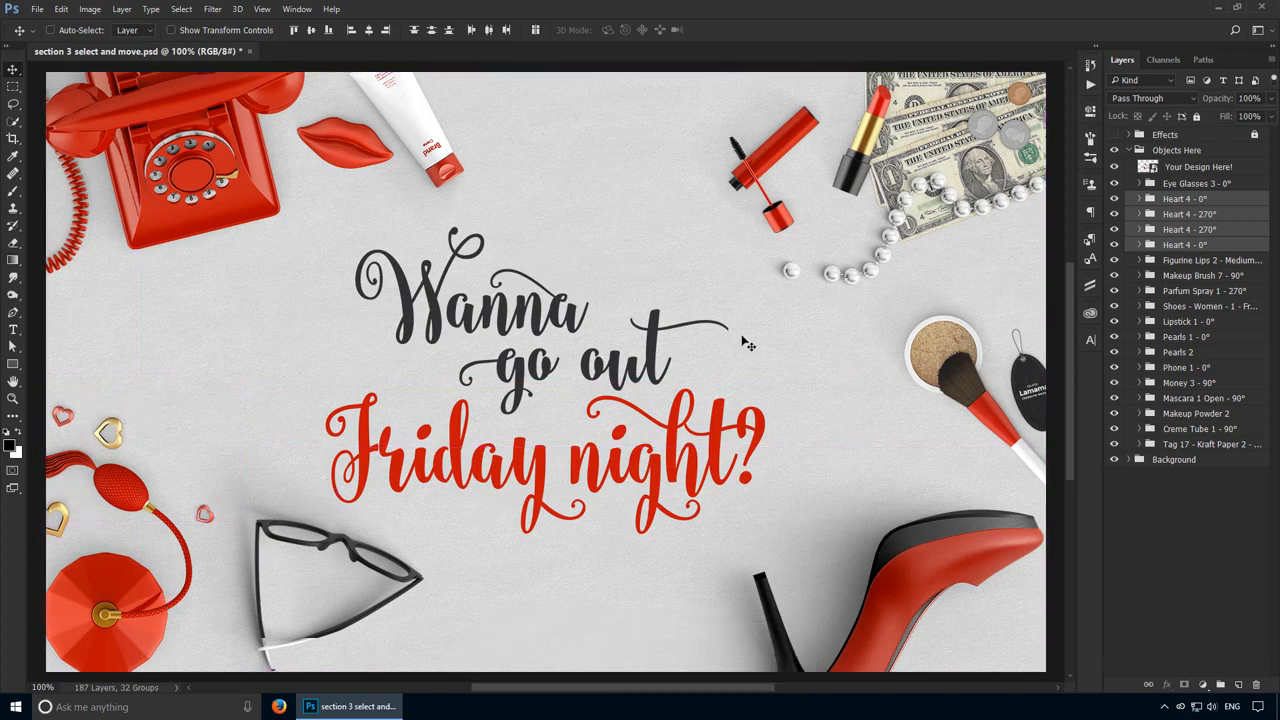
# Step: Select all layers in the document
pyautogui.click(1239, 216)
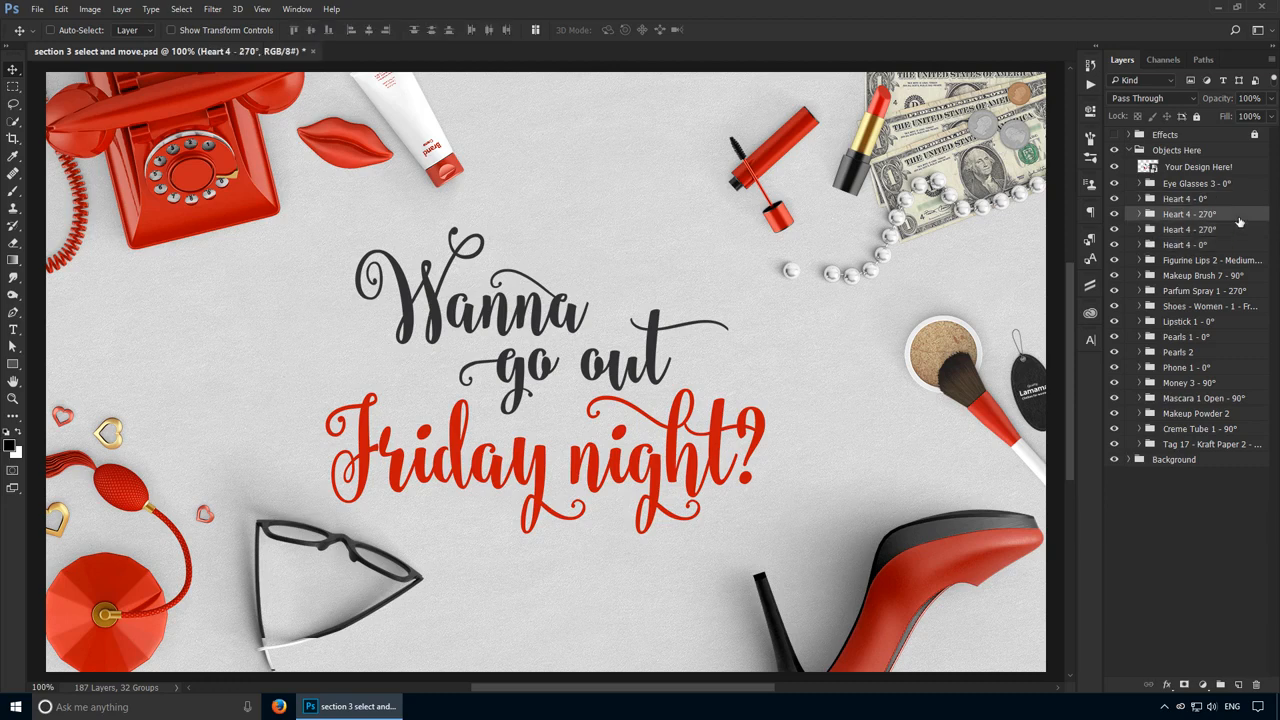
pyautogui.hotkey('ctrl', 'alt', 'a')
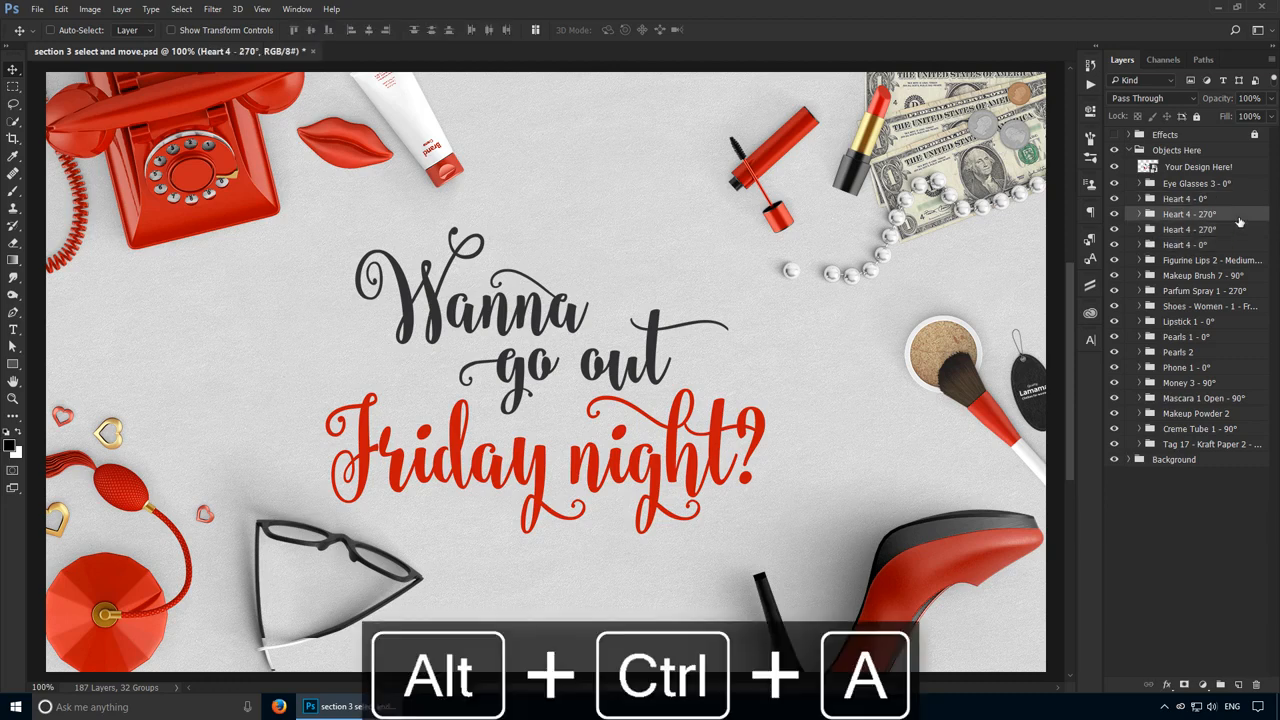
pyautogui.hotkey('ctrl', 'alt', 'a')
pyautogui.hotkey('ctrl', 'alt', 'a')
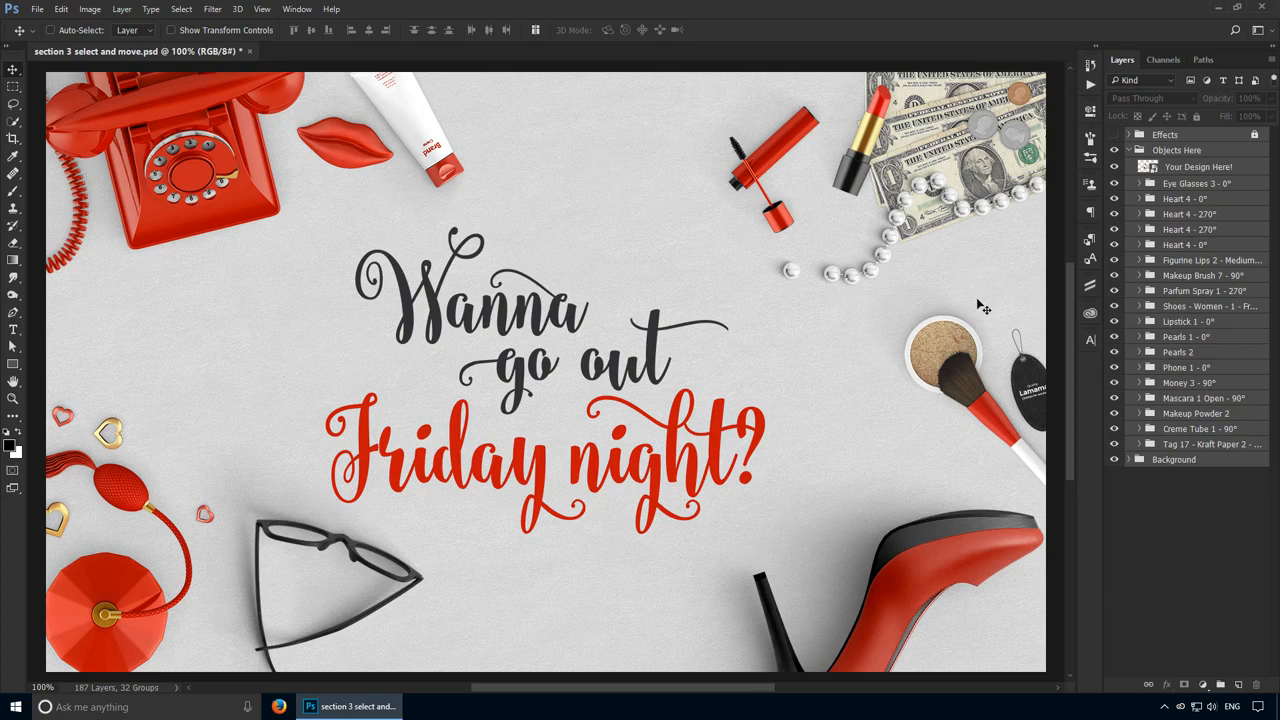
# Step: Select Pearls 1, Pearls 2, Money 3, Mascara 1 Open, Makeup Powder 2, Tag 17 and Heart 4 - 0° together
pyautogui.press('ctrl')
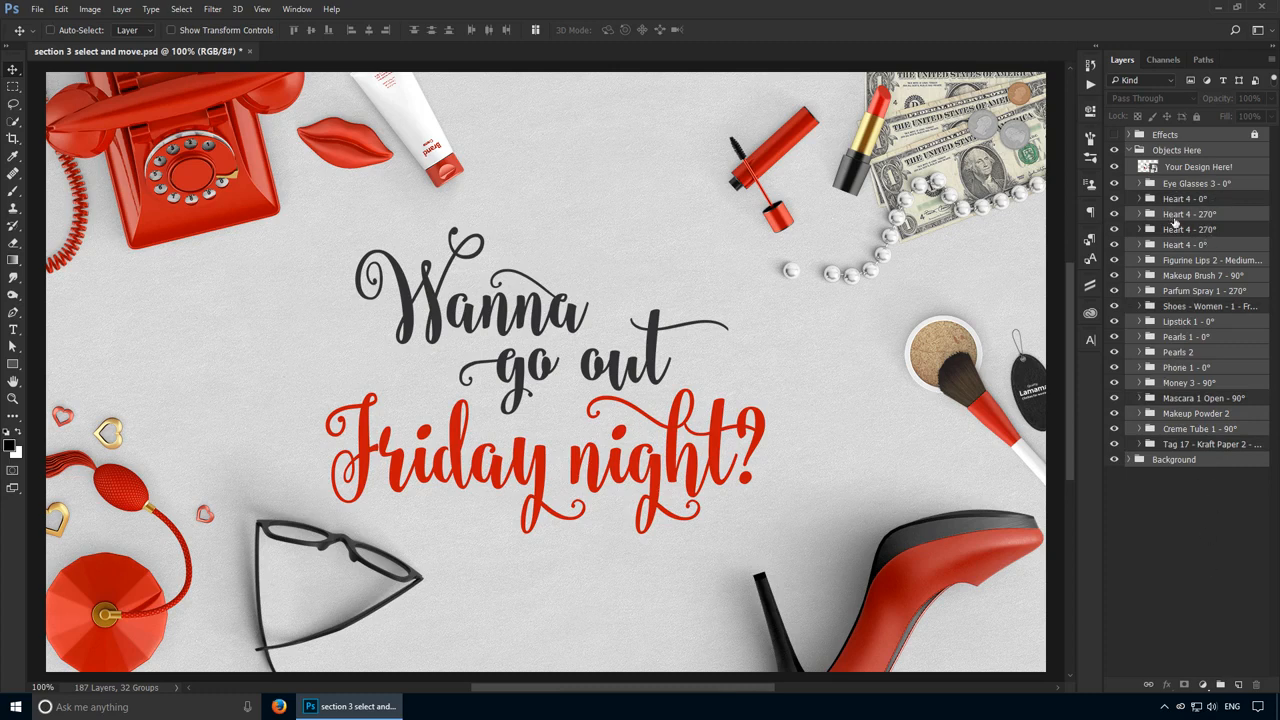
pyautogui.click(1187, 336)
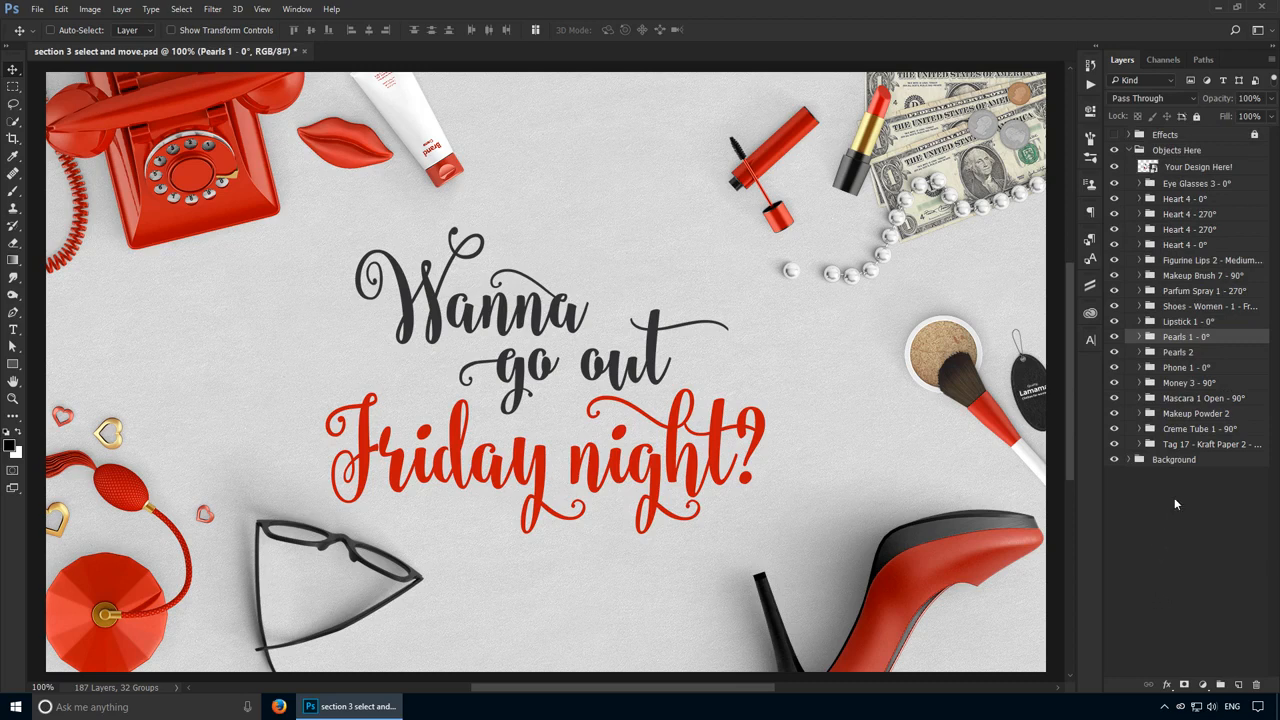
pyautogui.keyDown('ctrl'); pyautogui.click(1180, 352); pyautogui.keyUp('ctrl')
pyautogui.keyDown('ctrl'); pyautogui.click(1190, 382); pyautogui.keyUp('ctrl')
pyautogui.keyDown('ctrl'); pyautogui.click(1196, 398); pyautogui.keyUp('ctrl')
pyautogui.keyDown('ctrl'); pyautogui.click(1194, 413); pyautogui.keyUp('ctrl')
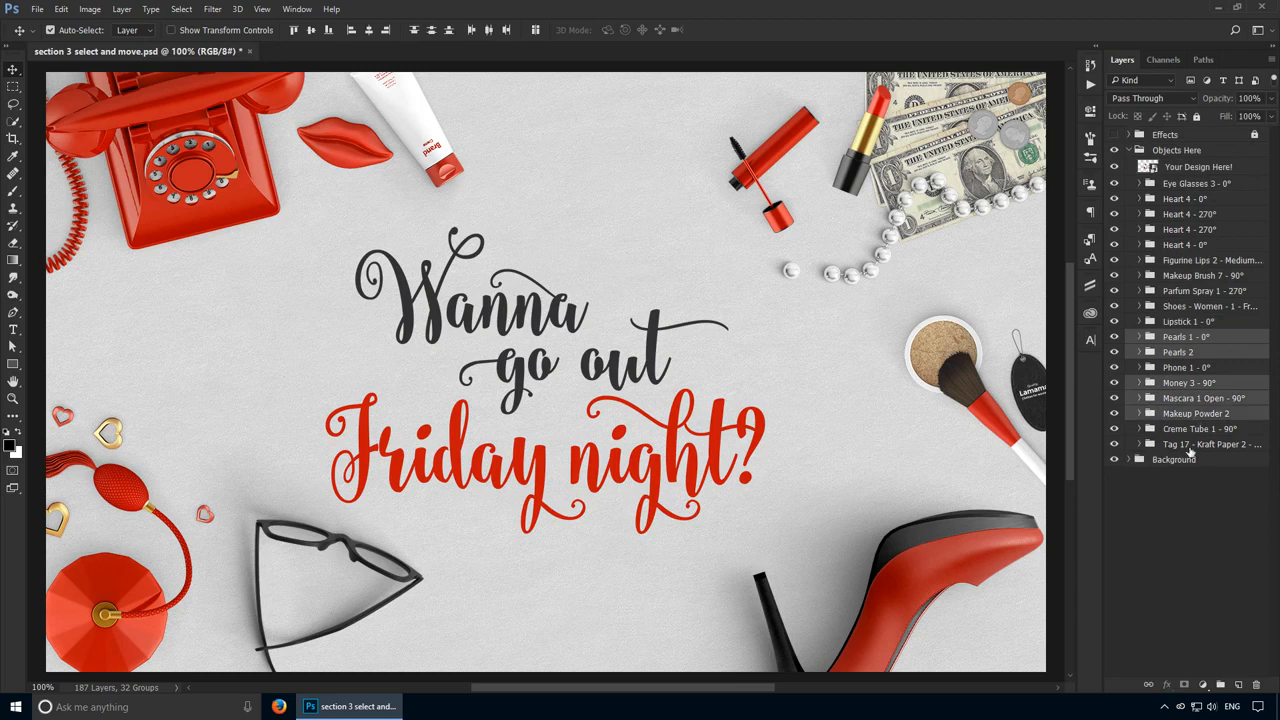
pyautogui.keyDown('ctrl'); pyautogui.click(1190, 446); pyautogui.keyUp('ctrl')
pyautogui.keyDown('ctrl'); pyautogui.click(1199, 246); pyautogui.keyUp('ctrl')
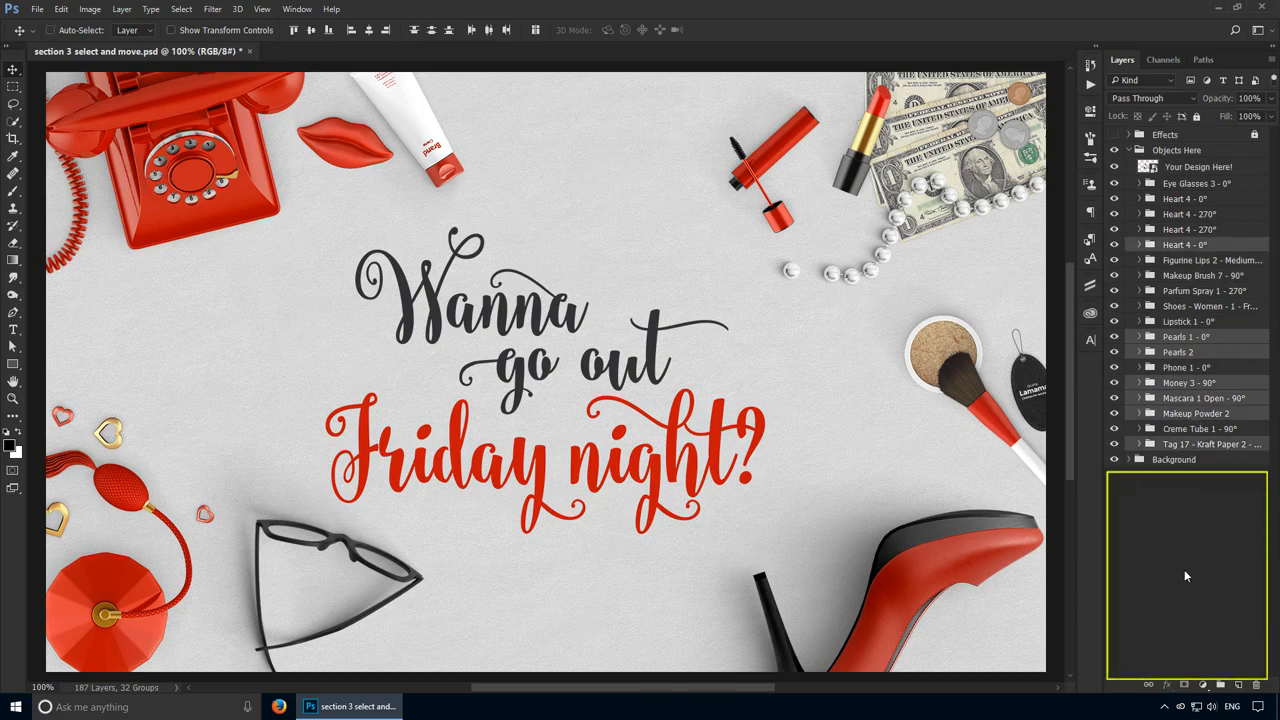
# Step: Deselect all layers and select the contiguous range from Lipstick 1 - 0° to Tag 17
pyautogui.click(1183, 555)
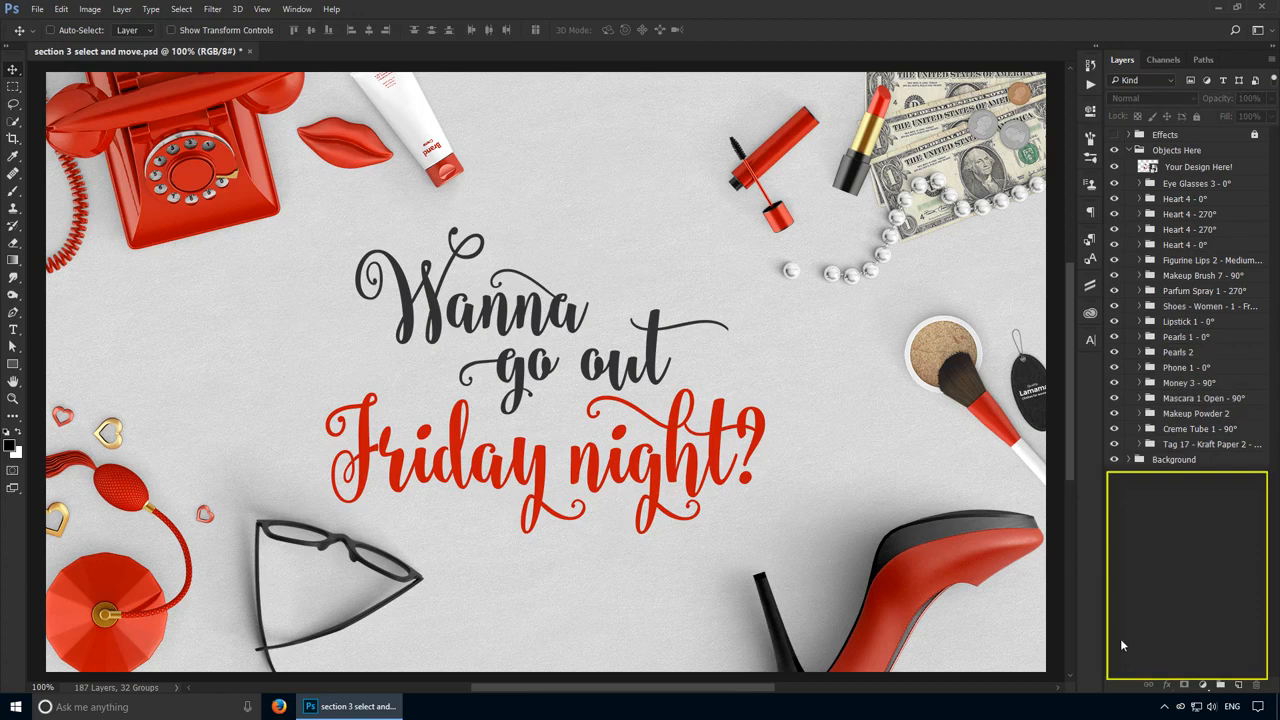
pyautogui.click(1197, 444)
pyautogui.keyDown('shift'); pyautogui.click(1197, 322); pyautogui.keyUp('shift')
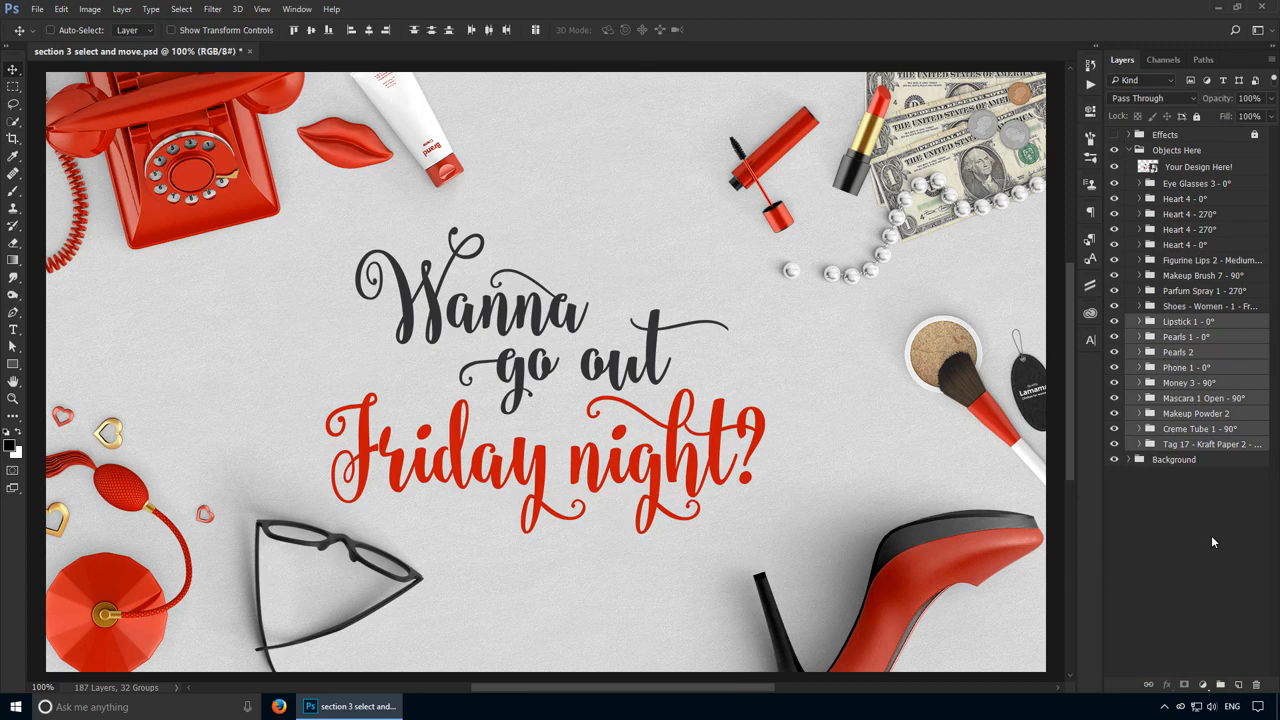
# Step: Select the contiguous range of layers from Heart 4 - 270° down to Creme Tube 1 - 90°
pyautogui.click(1220, 344)
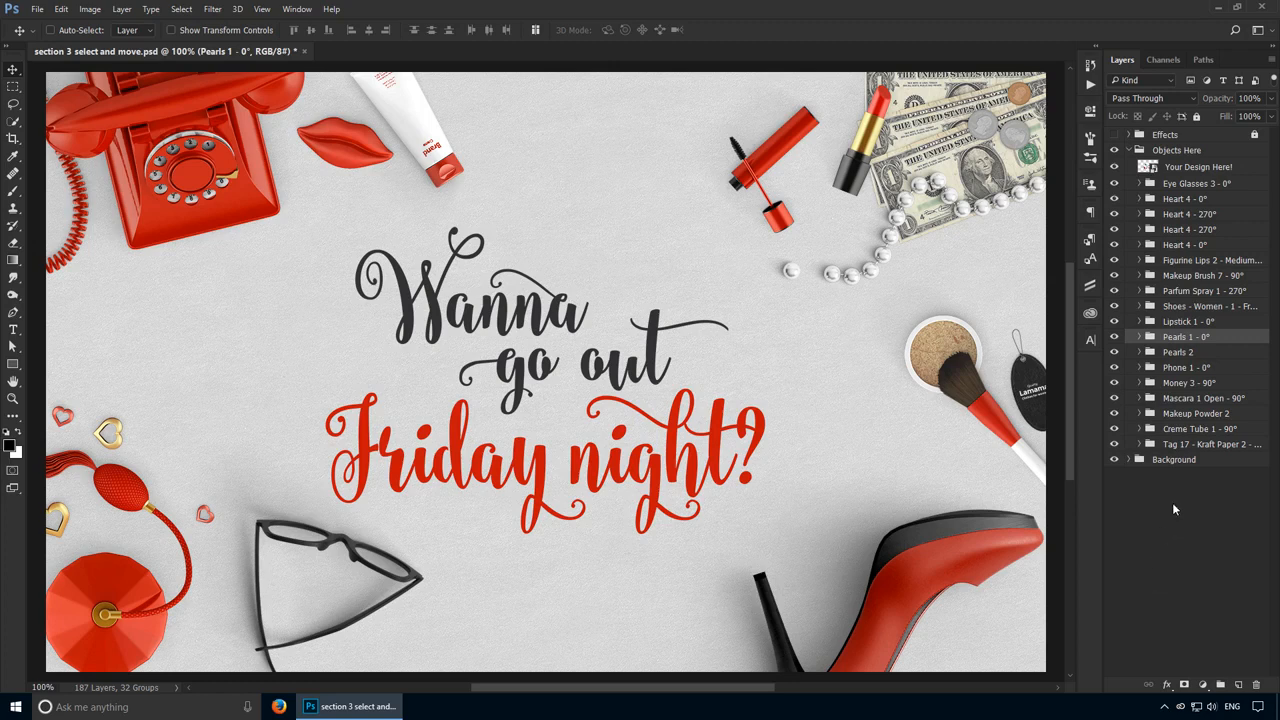
pyautogui.click(1203, 431)
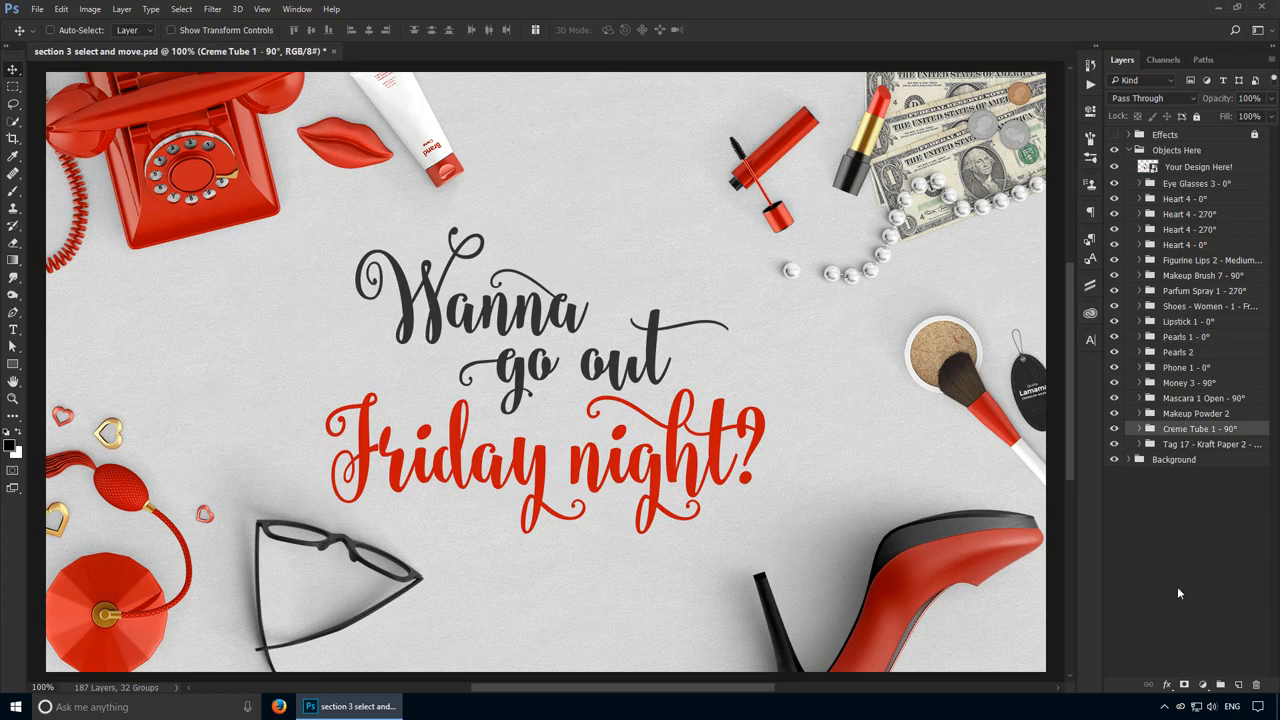
pyautogui.keyDown('shift'); pyautogui.click(1185, 216); pyautogui.keyUp('shift')
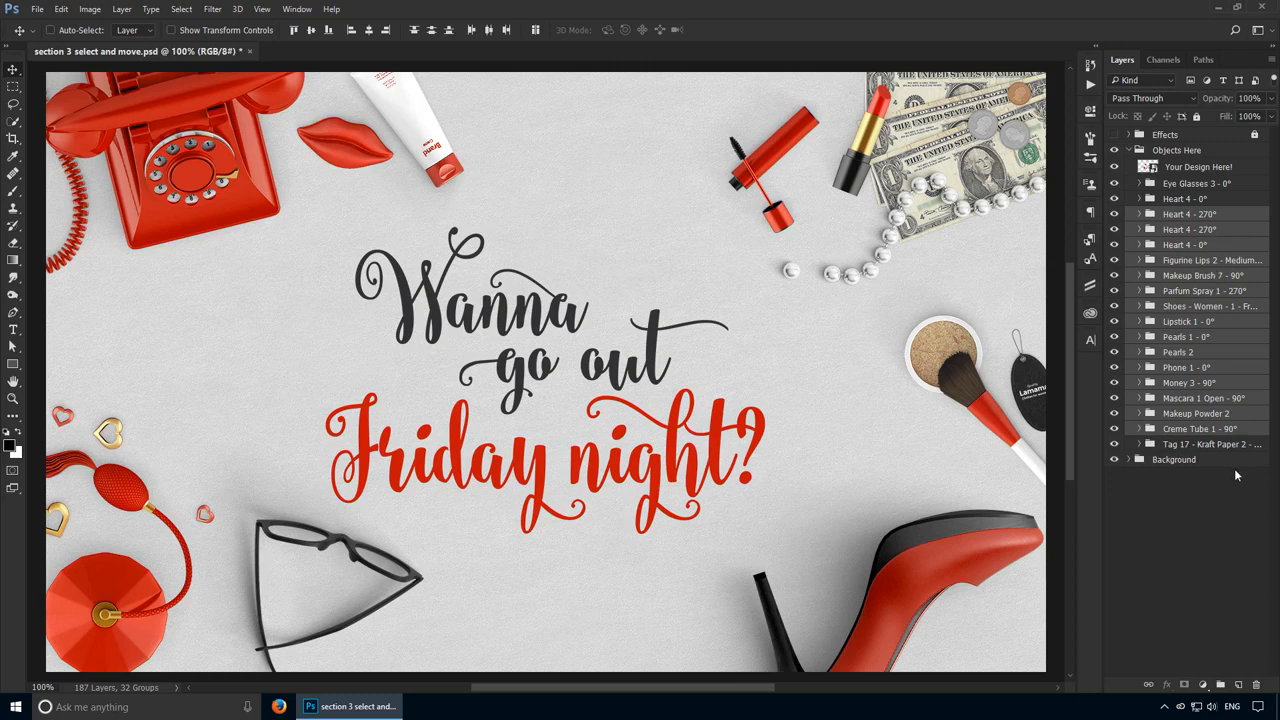
# Step: Expand the Heart 4 - 0° group and select its layers from Effect - Light & Shadow down to Heart 4 - 0°
pyautogui.click(1160, 218)
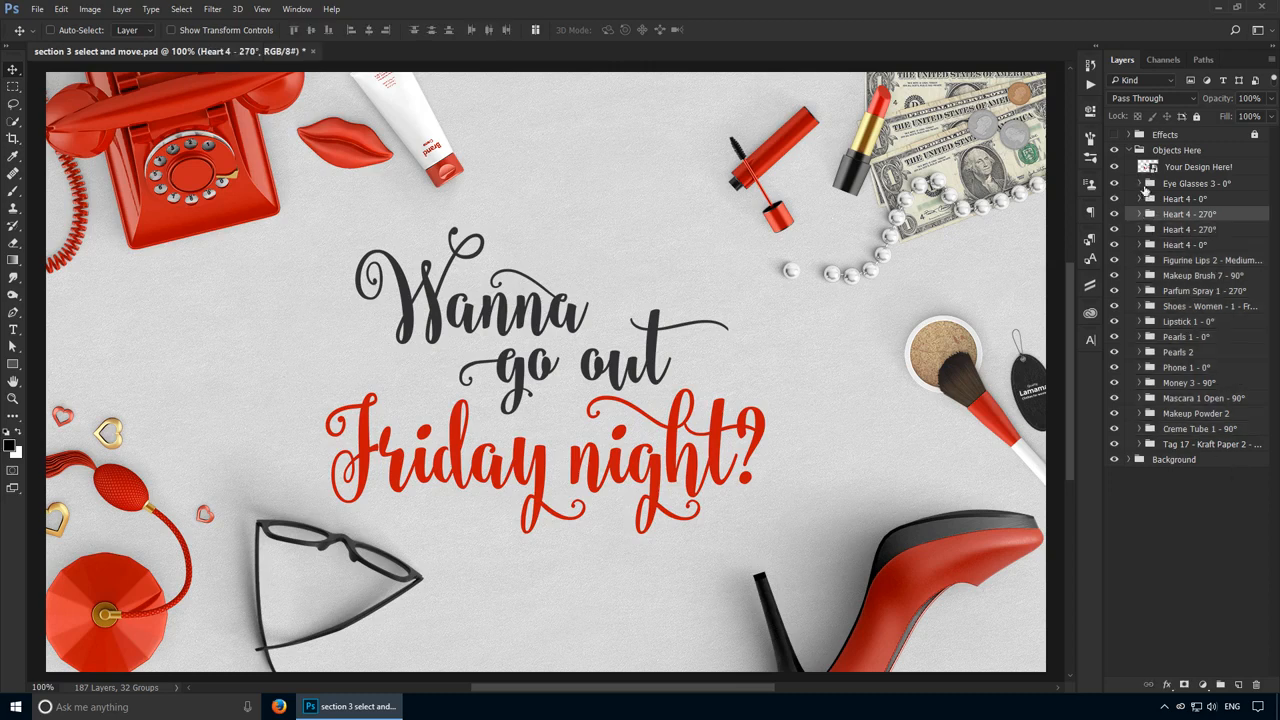
pyautogui.click(1140, 199)
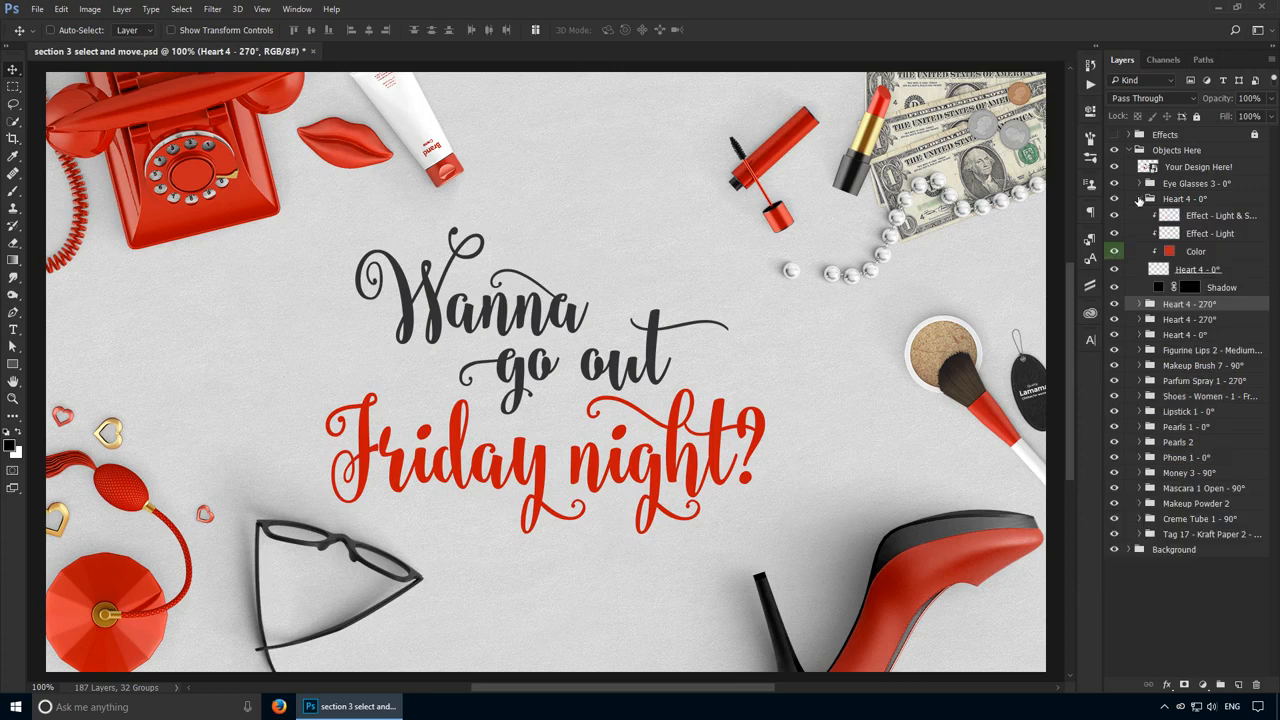
pyautogui.click(1226, 216)
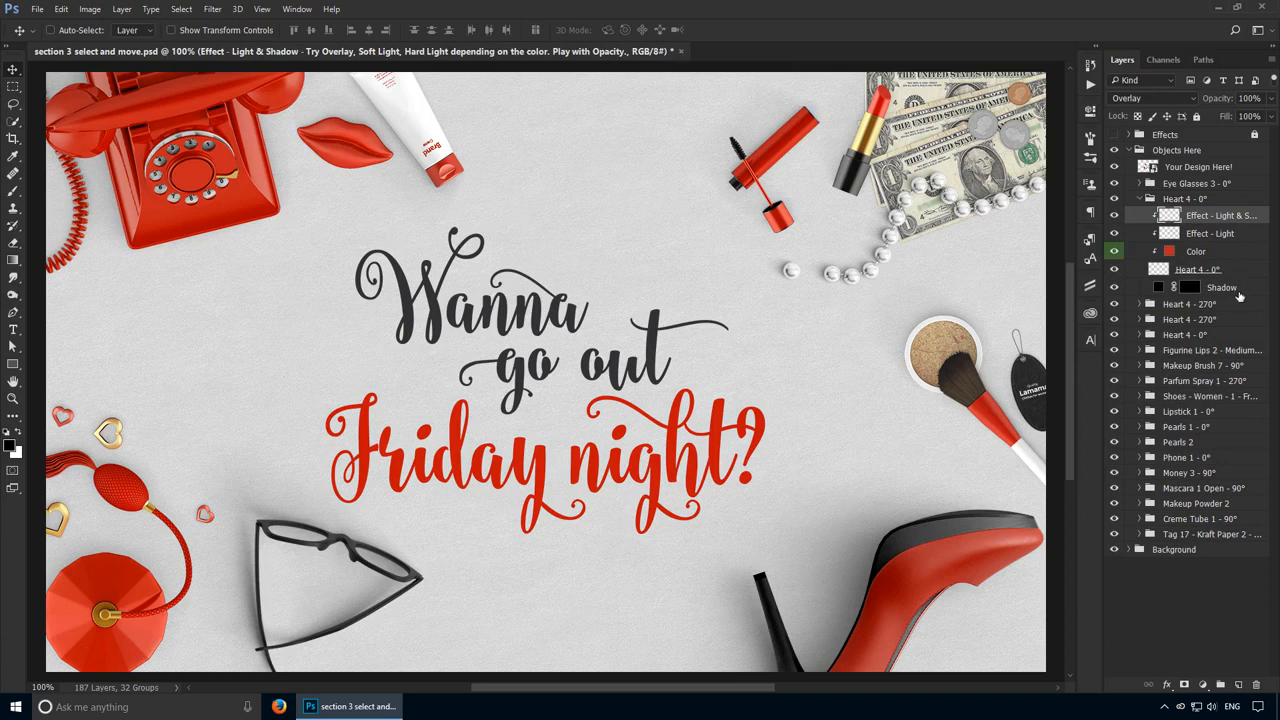
pyautogui.press('shift')
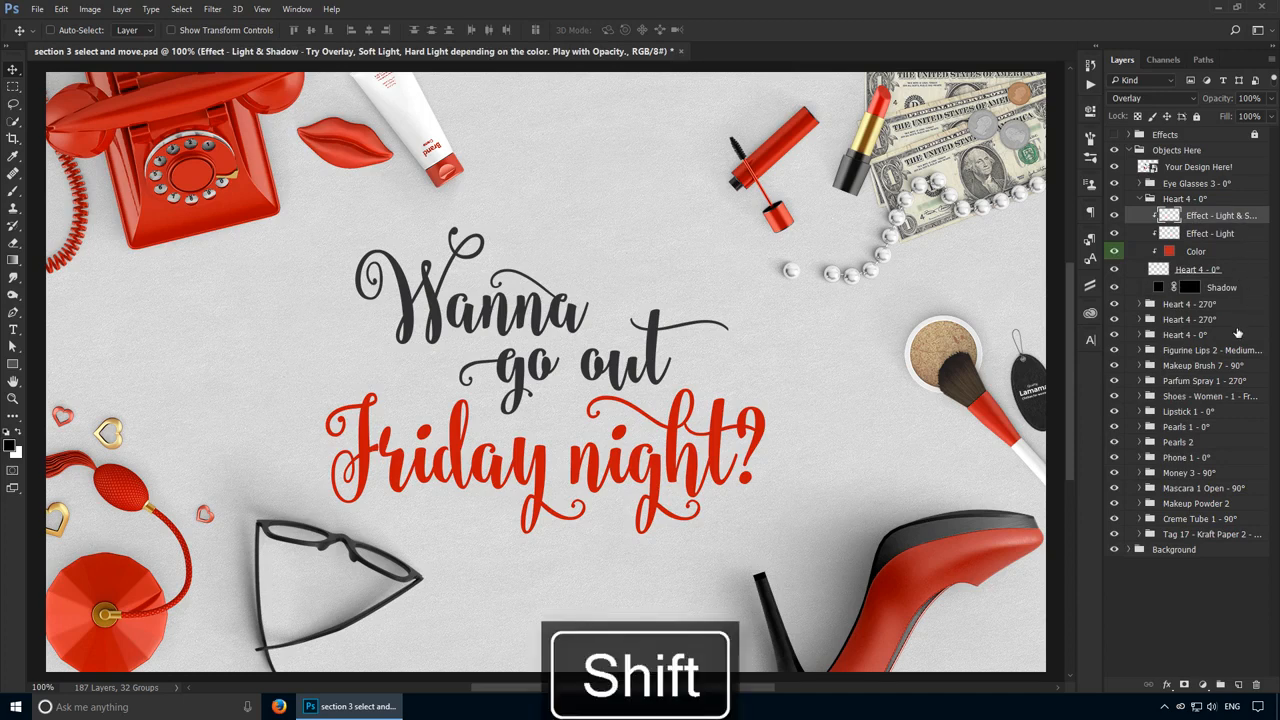
pyautogui.keyDown('shift'); pyautogui.click(1230, 270); pyautogui.keyUp('shift')
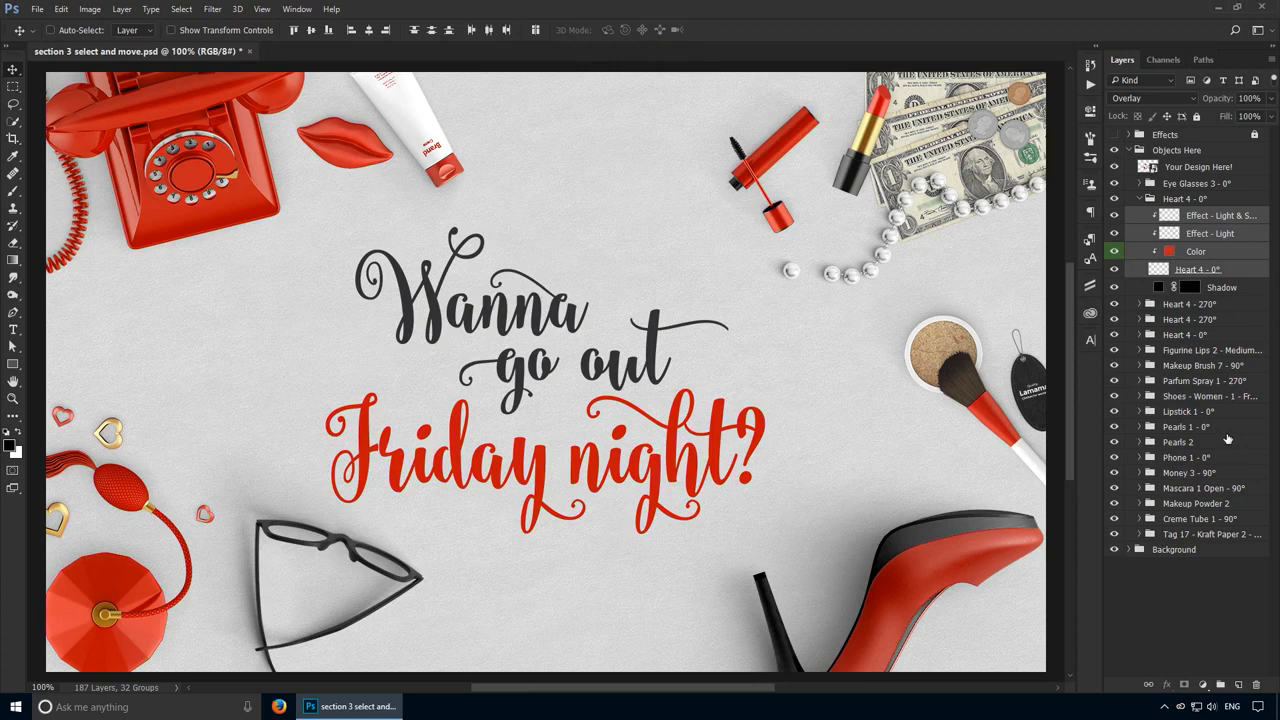
# Step: Select the Effect - Light & Shadow, Effect - Light, Color and Heart 4 - 0° layers individually together
pyautogui.click(1237, 214)
pyautogui.keyDown('ctrl'); pyautogui.click(1228, 236); pyautogui.keyUp('ctrl')
pyautogui.keyDown('ctrl'); pyautogui.click(1246, 254); pyautogui.keyUp('ctrl')
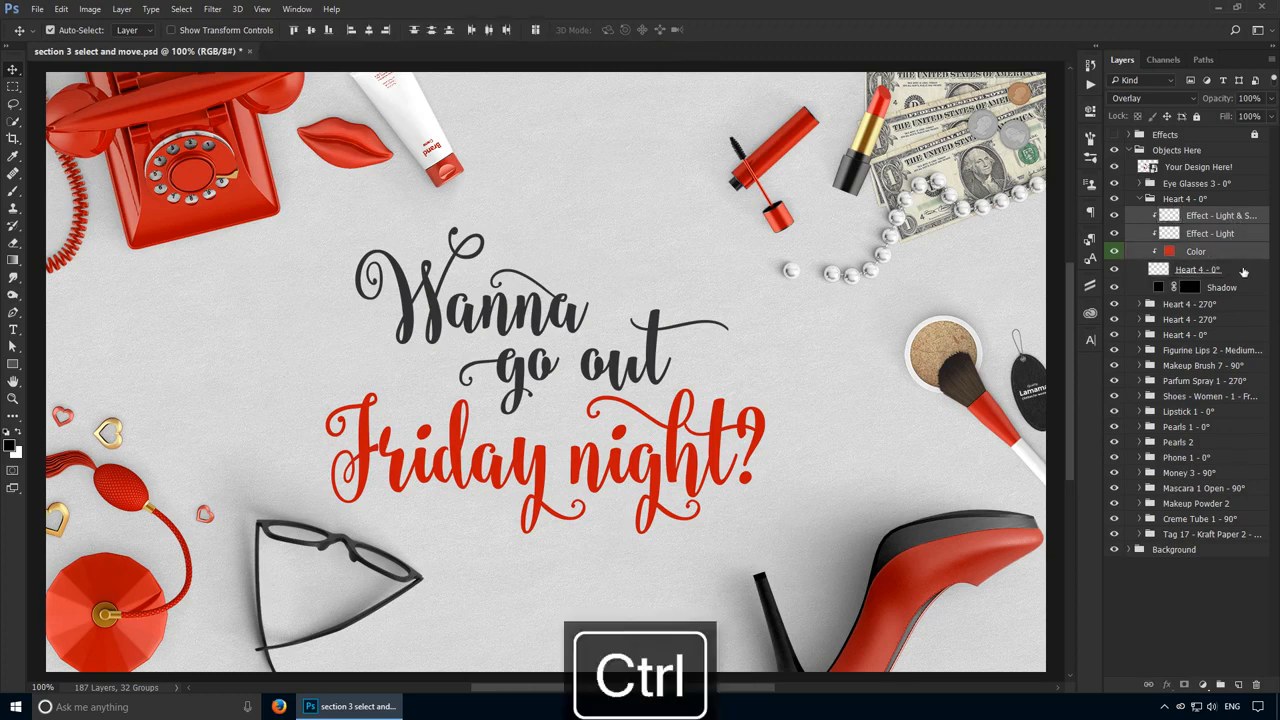
pyautogui.keyDown('ctrl'); pyautogui.click(1244, 272); pyautogui.keyUp('ctrl')
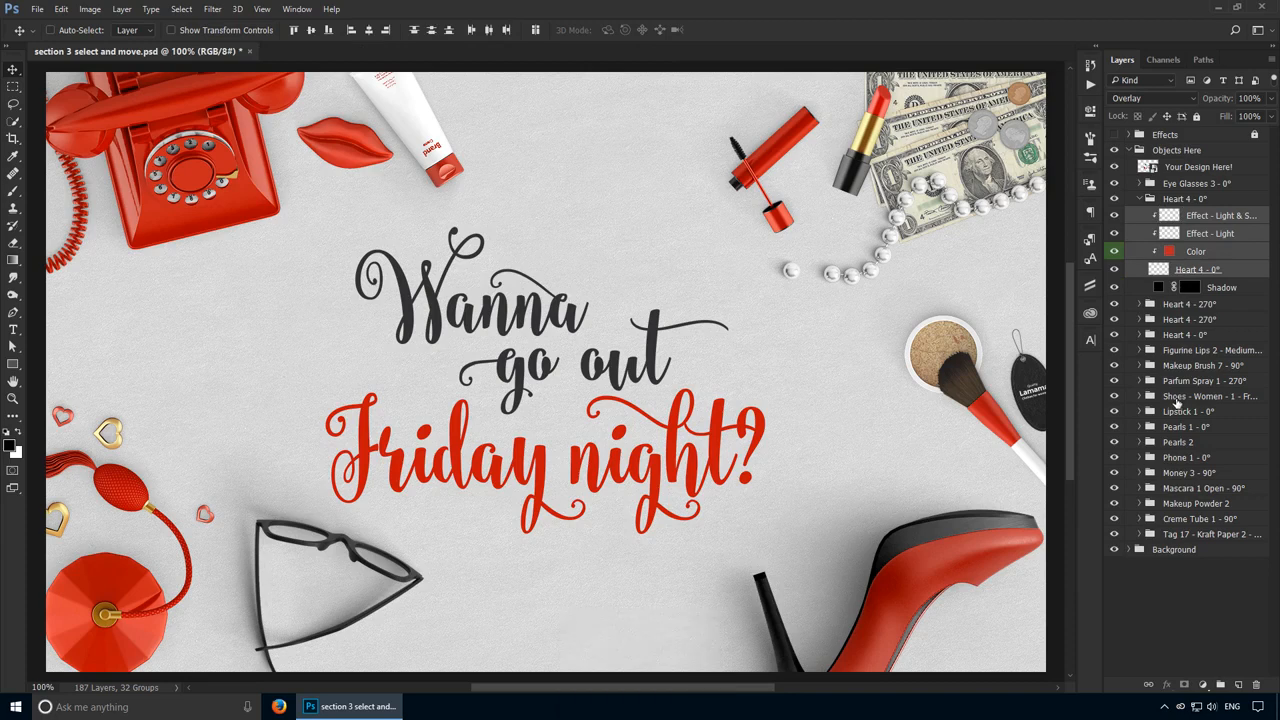
# Step: Select the design text layer from the canvas, then step the selection down through the layers to Glasses Color
pyautogui.click(1190, 304)
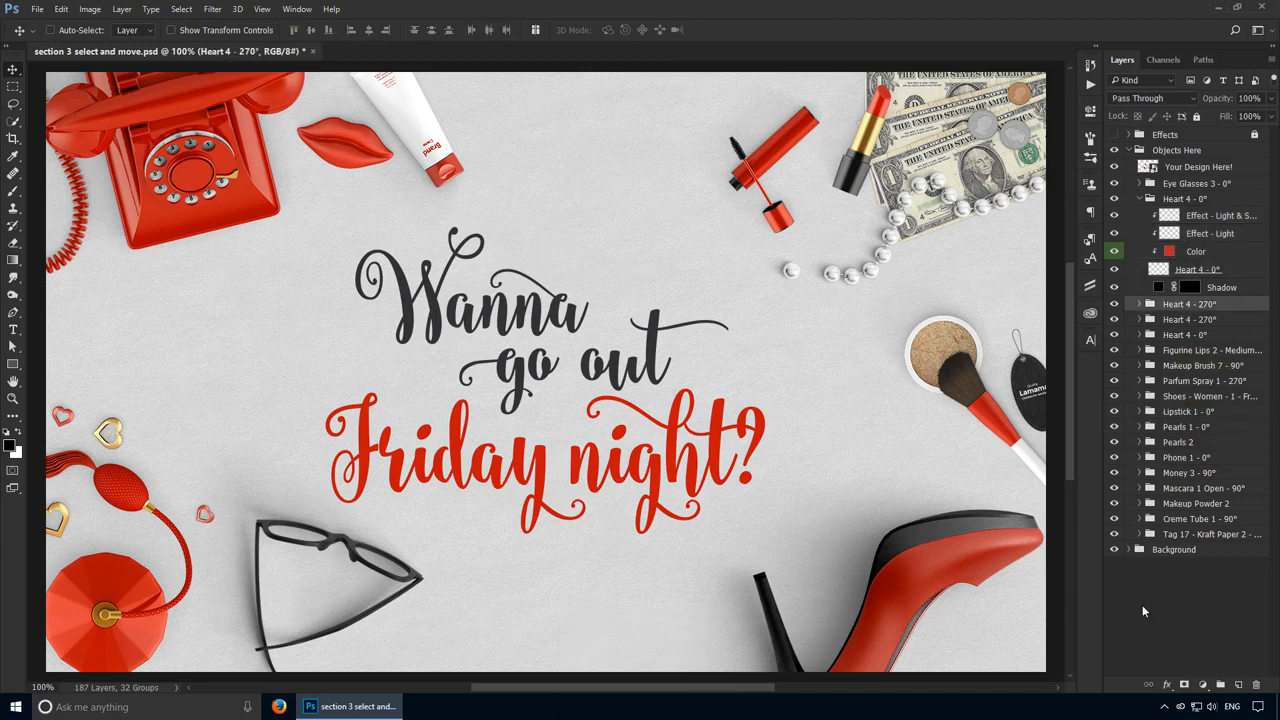
pyautogui.click(1220, 215)
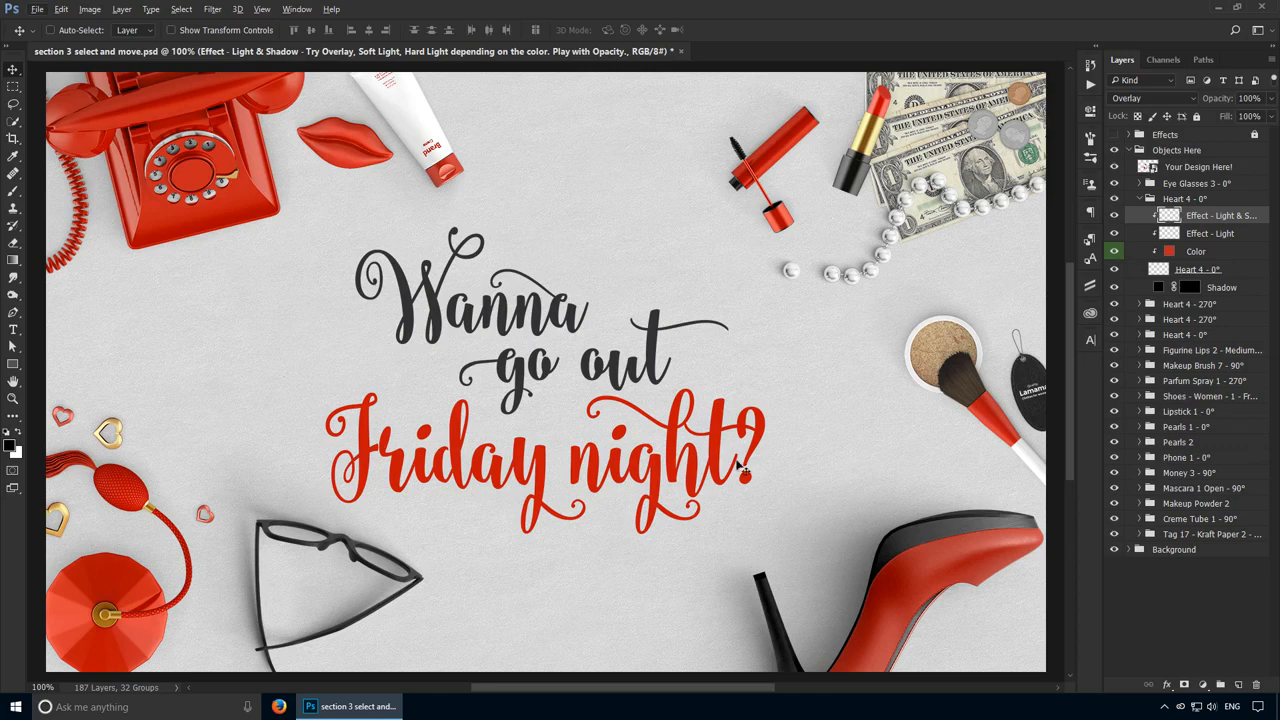
pyautogui.keyDown('ctrl'); pyautogui.click(697, 479); pyautogui.keyUp('ctrl')
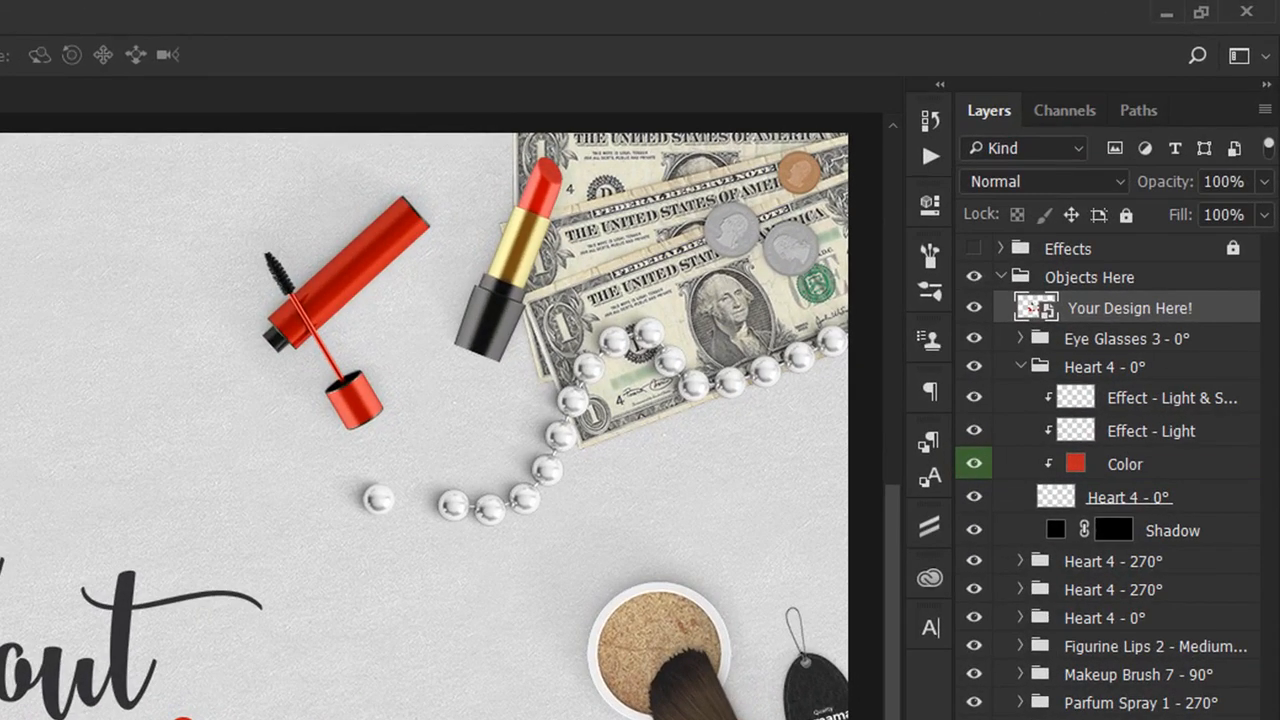
pyautogui.hotkey('alt', '[')
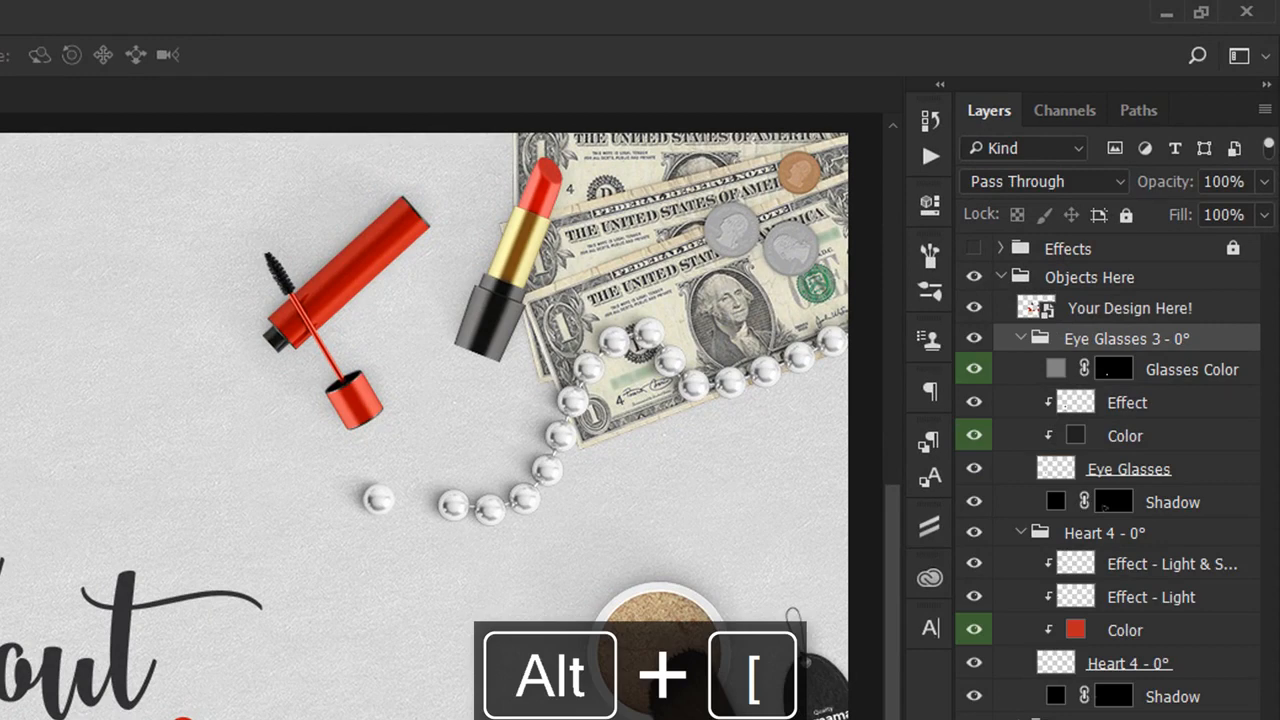
pyautogui.hotkey('alt', '[')
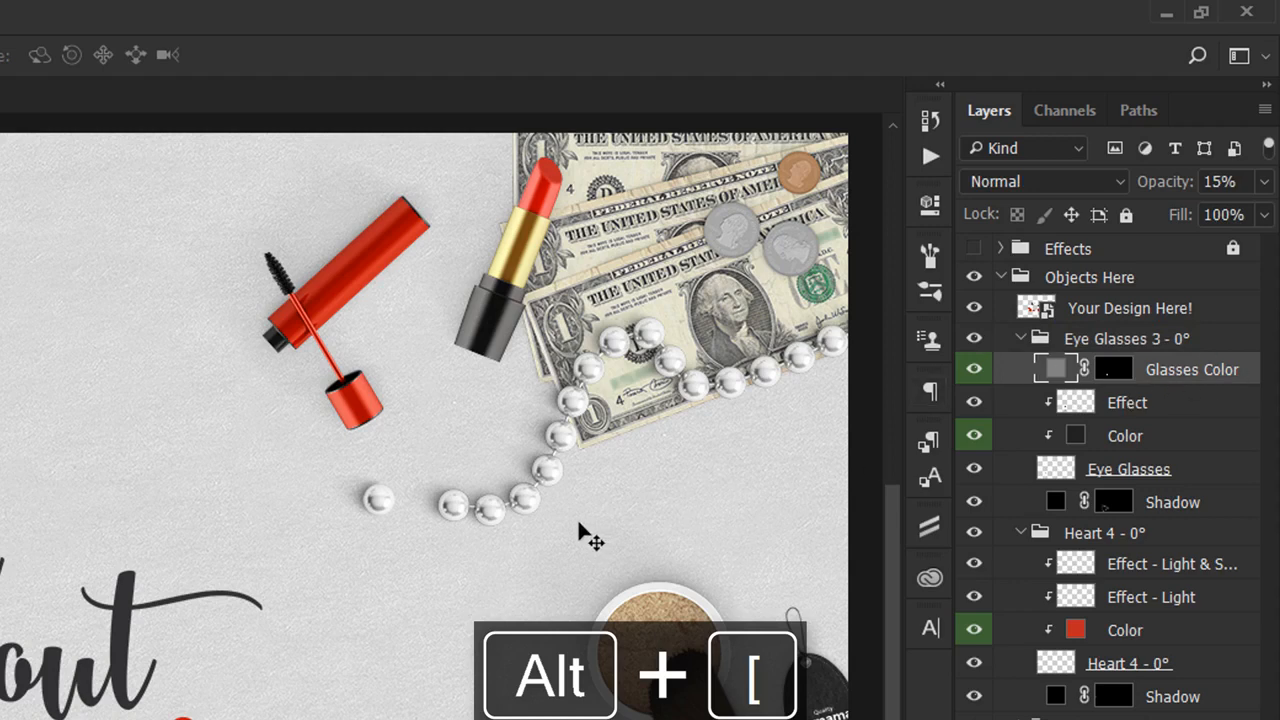
# Step: Step the selection down one more layer, then collapse the Eye Glasses 3 - 0° and Heart 4 - 0° groups
pyautogui.hotkey('alt', '[')
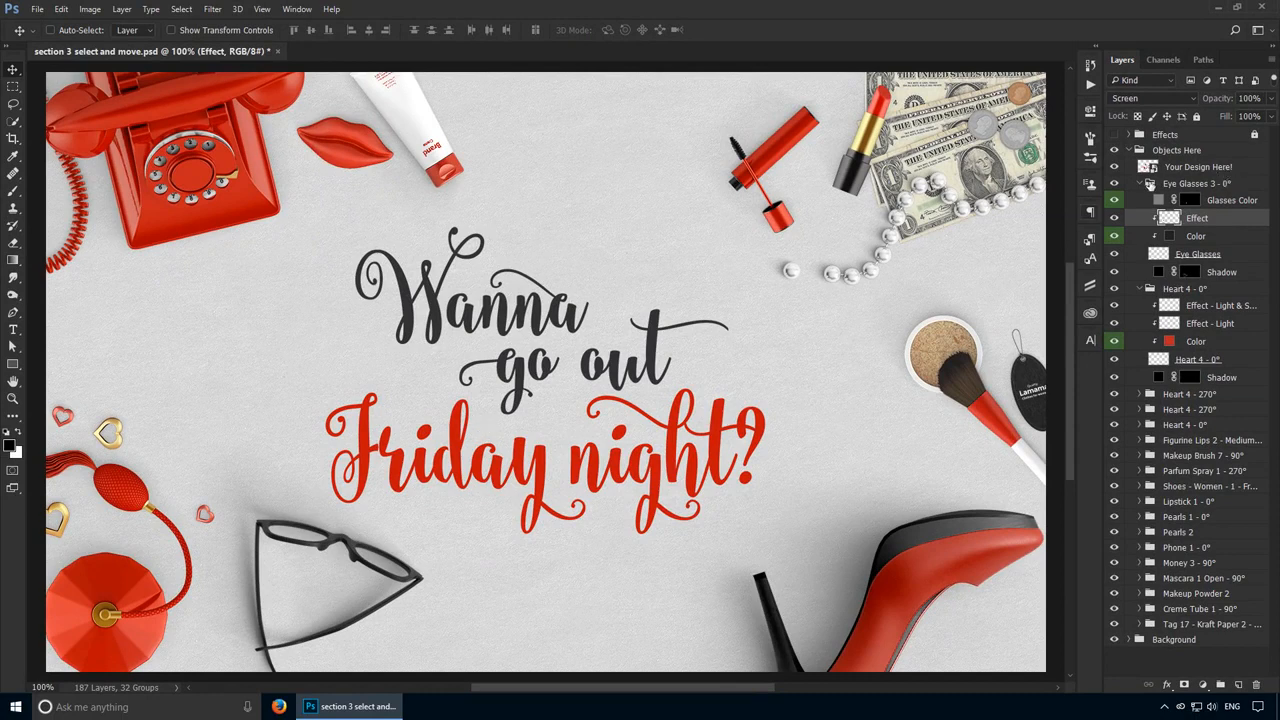
pyautogui.click(1150, 184)
pyautogui.click(1139, 185)
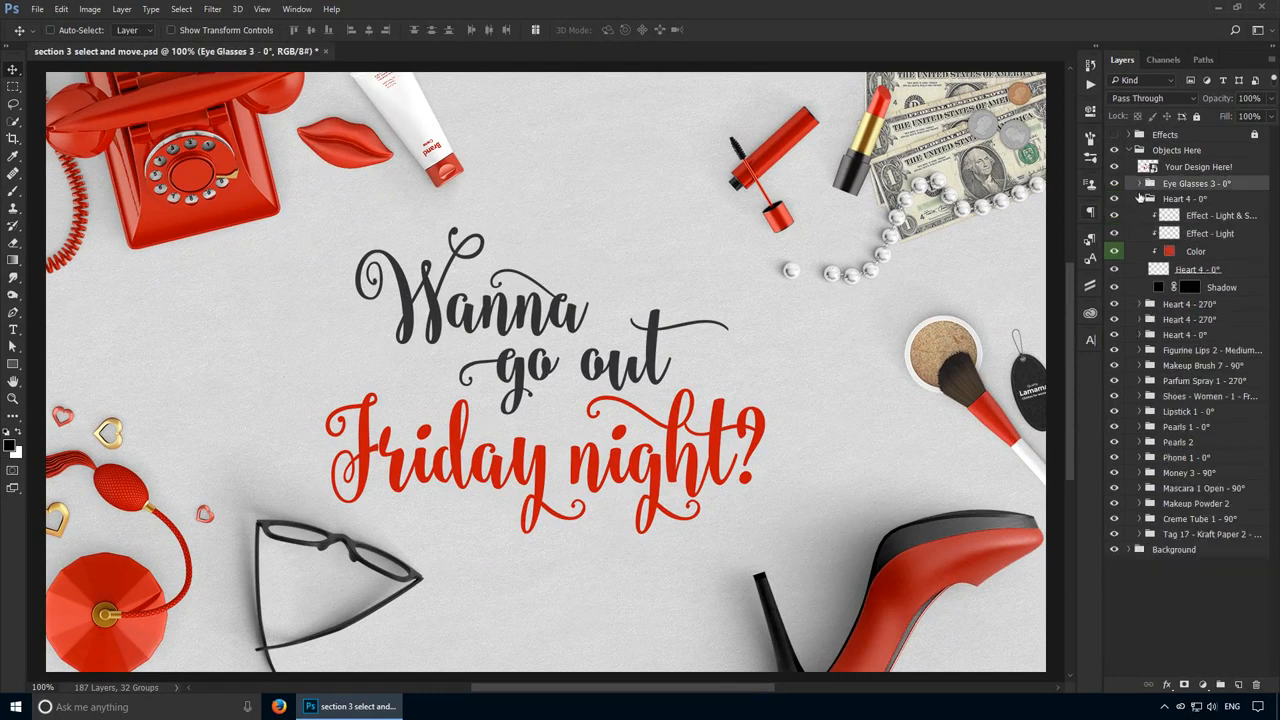
pyautogui.click(1139, 198)
pyautogui.click(1179, 154)
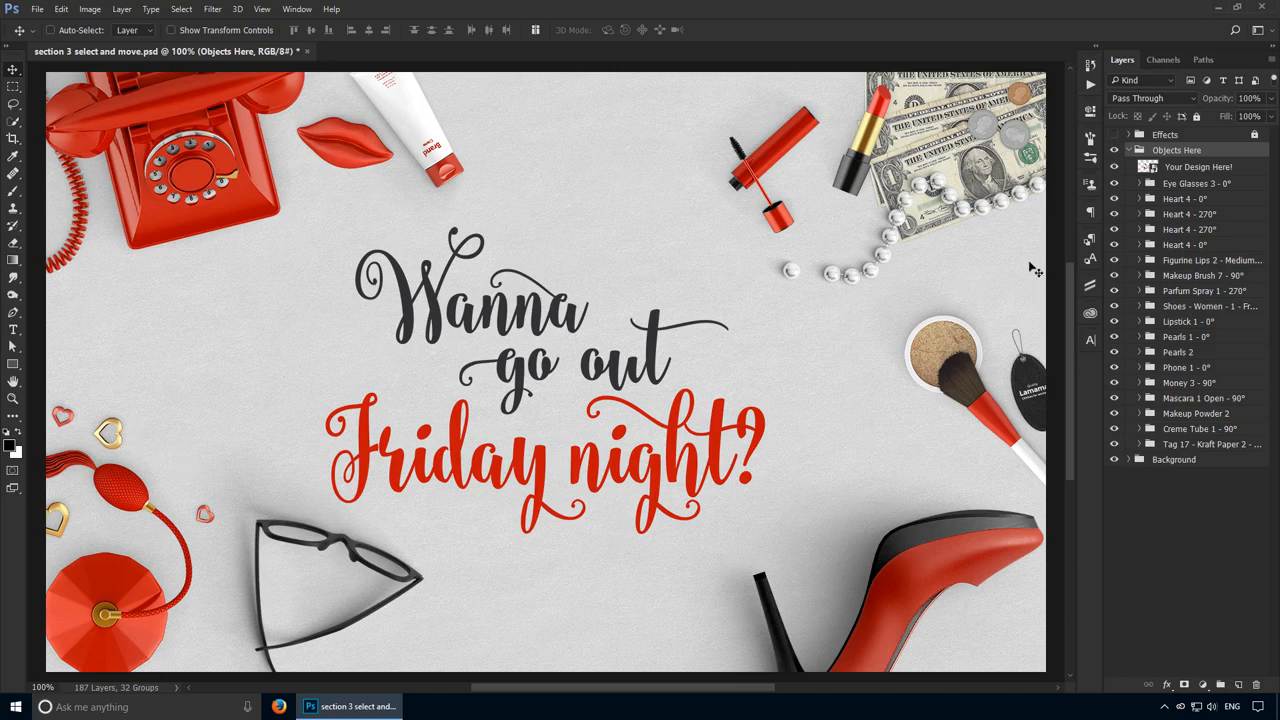
# Step: Select the Heart 4 - 270°, second Heart 4 - 270° and Heart 4 - 0° groups one after another
pyautogui.click(1205, 214)
pyautogui.click(1208, 229)
pyautogui.click(1209, 244)
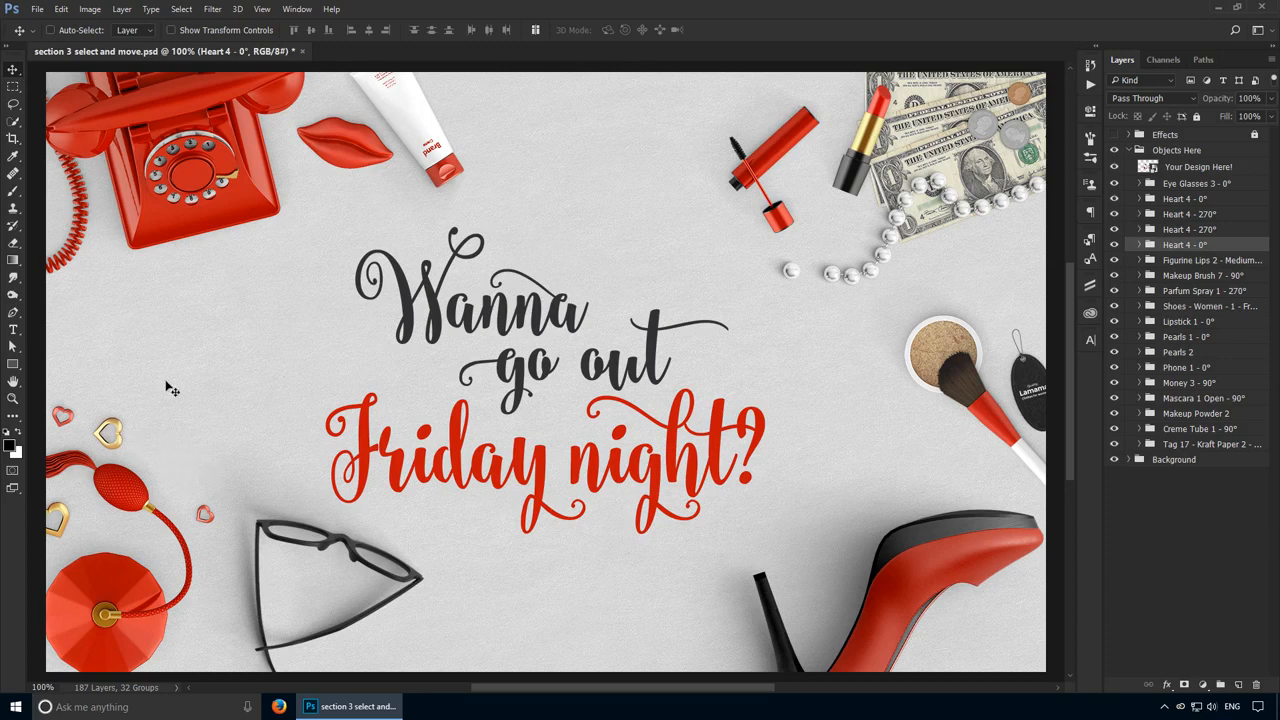
# Step: Select the small gold heart's layer directly from the canvas, then select its parent Heart 4 - 270° group
pyautogui.press('ctrl')
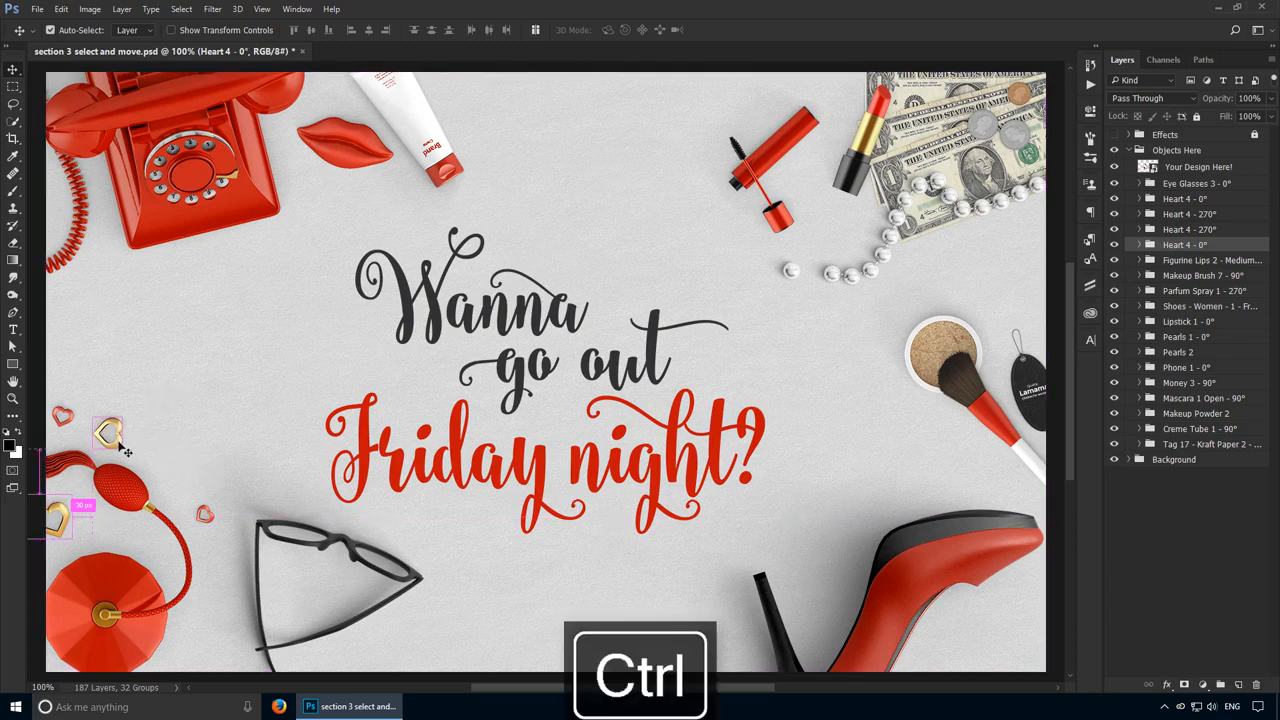
pyautogui.keyDown('ctrl'); pyautogui.click(120, 444); pyautogui.keyUp('ctrl')
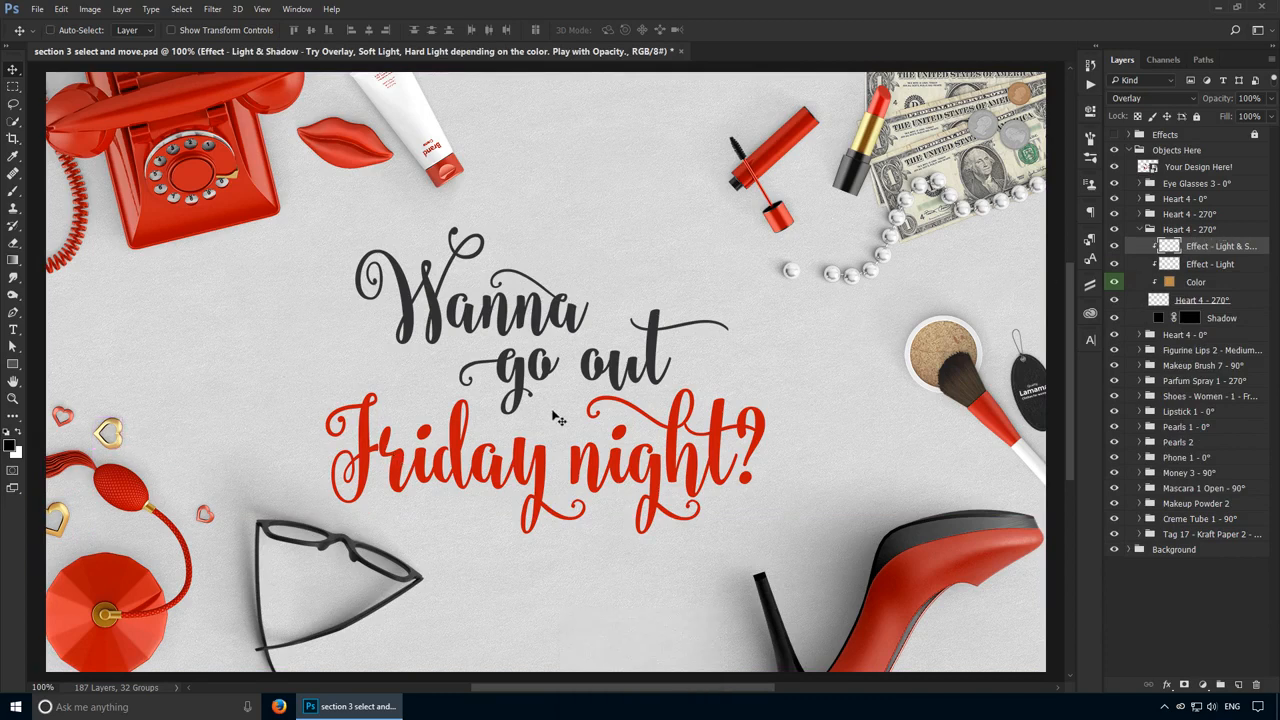
pyautogui.click(1190, 230)
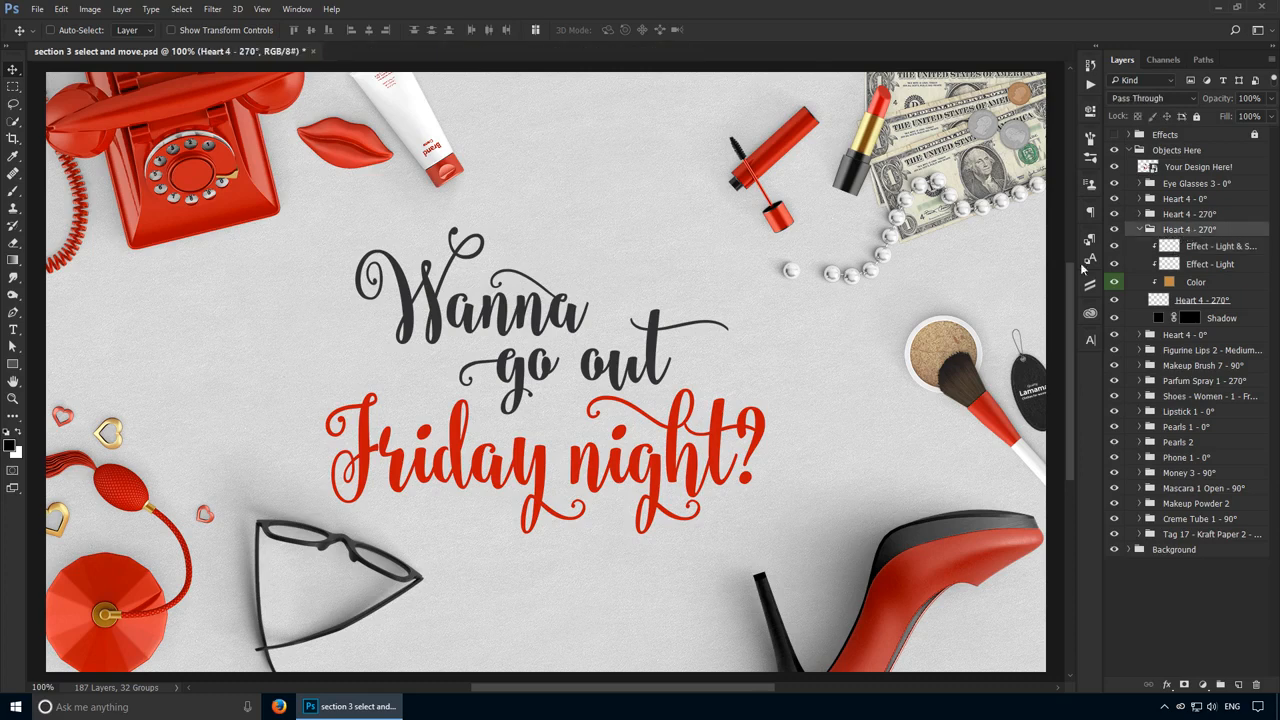
pyautogui.moveTo(427, 318)
pyautogui.mouseDown()
pyautogui.moveTo(548, 286)
pyautogui.moveTo(470, 322)
pyautogui.moveTo(433, 294)
pyautogui.mouseUp()
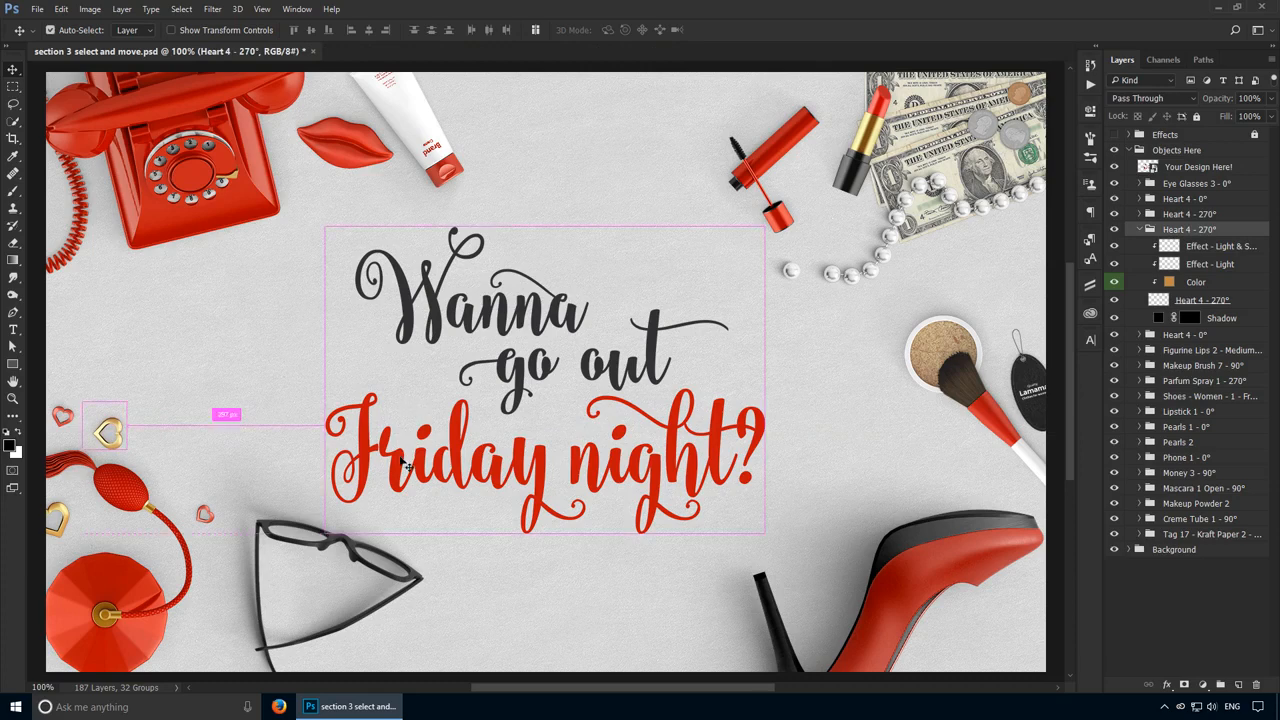
# Step: Select the makeup powder's layer from the canvas, then select and collapse its Makeup Powder 2 group
pyautogui.click(1208, 167)
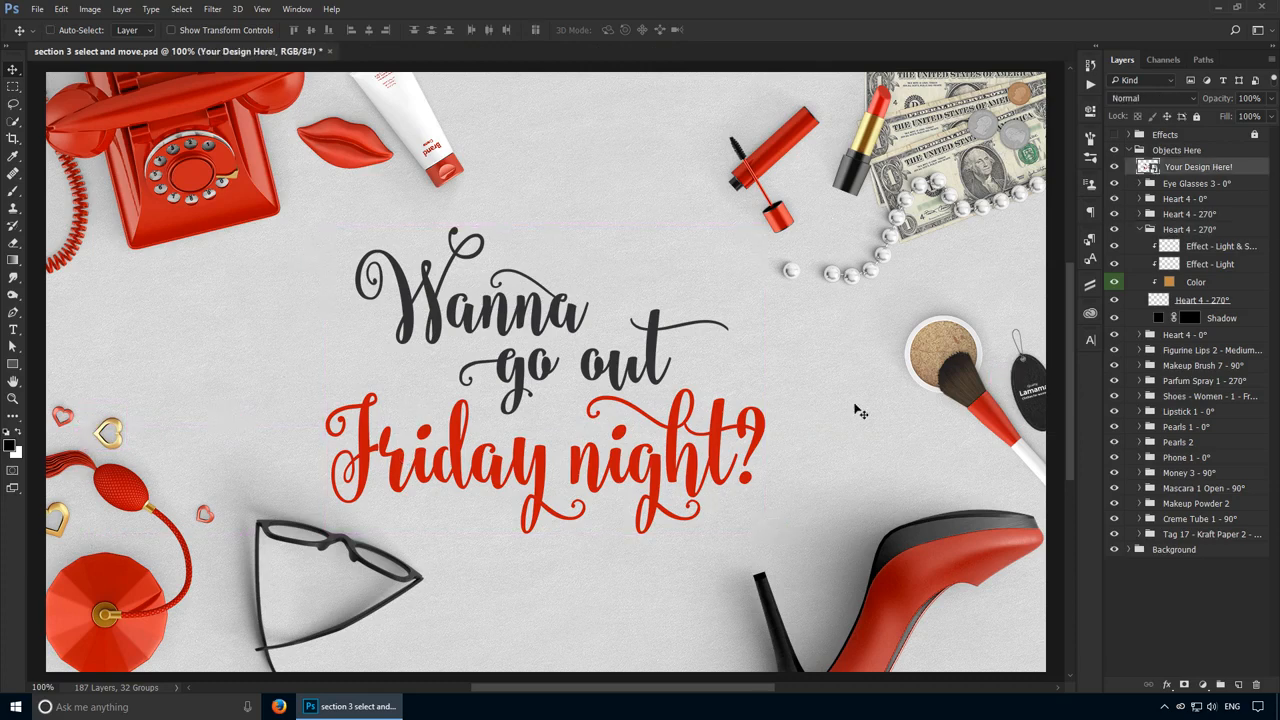
pyautogui.keyDown('ctrl'); pyautogui.click(943, 354); pyautogui.keyUp('ctrl')
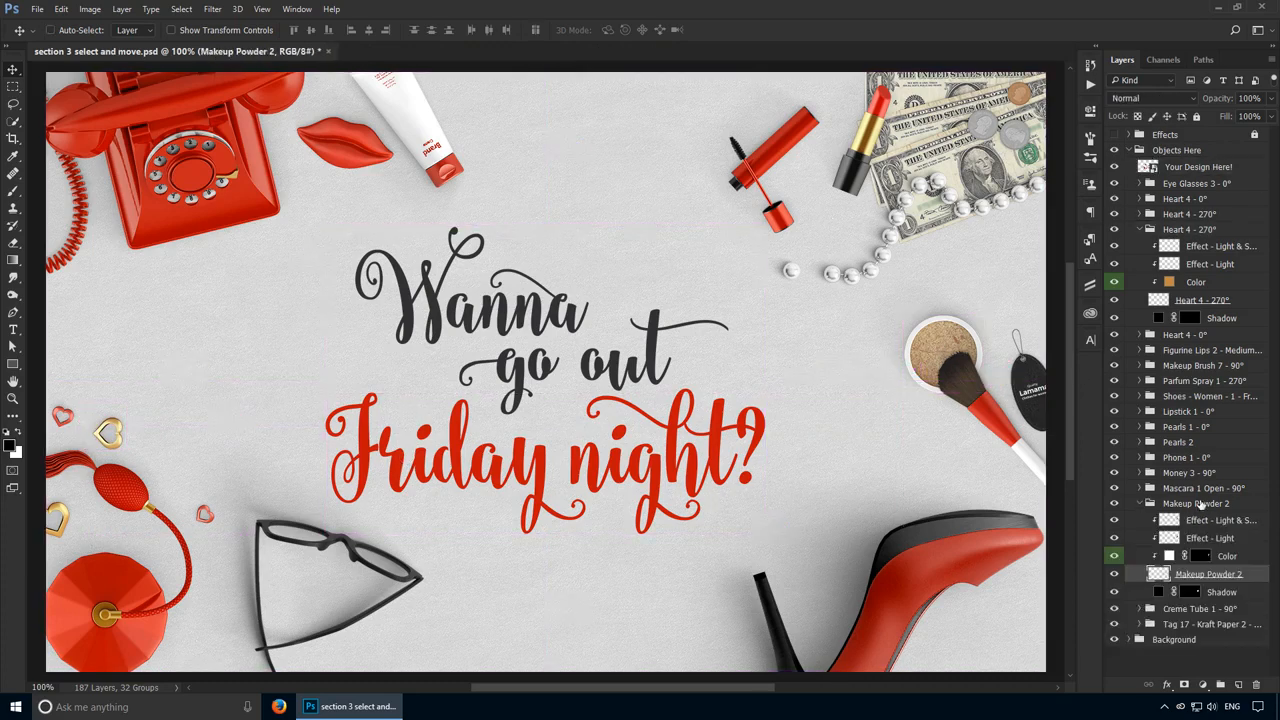
pyautogui.click(1200, 504)
pyautogui.click(1142, 504)
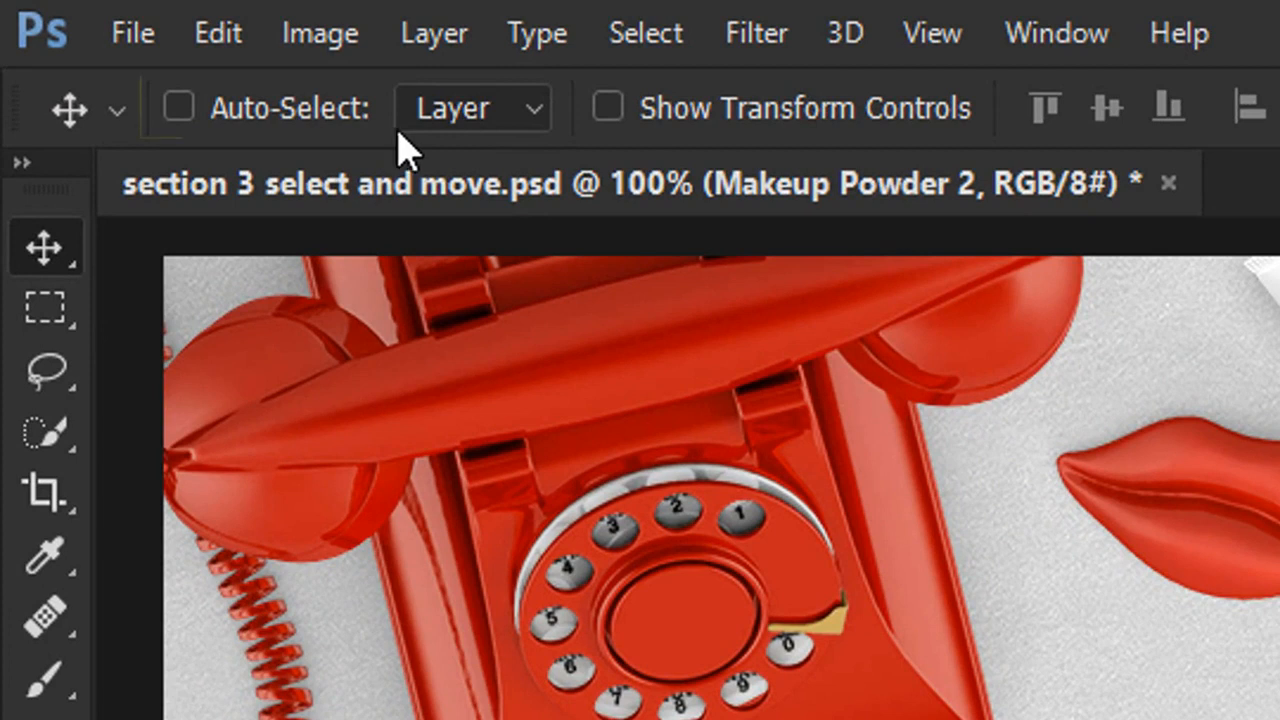
# Step: Turn on the Move tool's Auto-Select option with the mode set to Layer
pyautogui.click(456, 118)
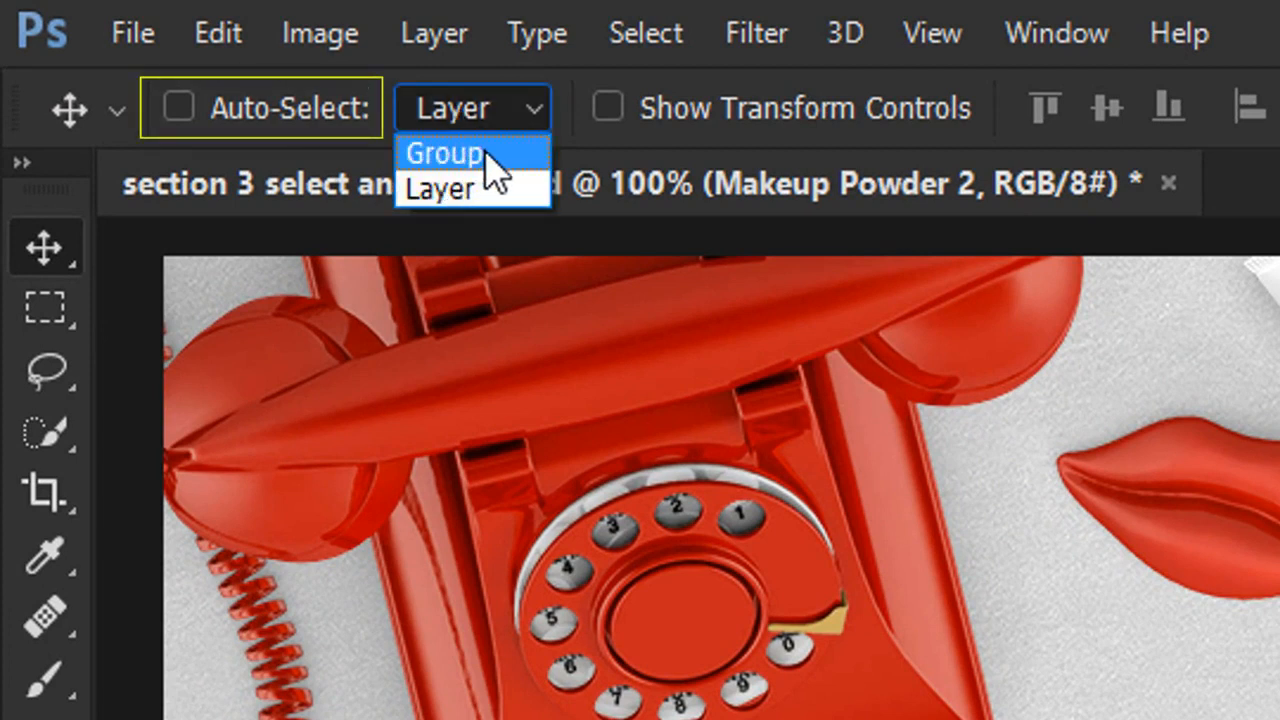
pyautogui.click(493, 172)
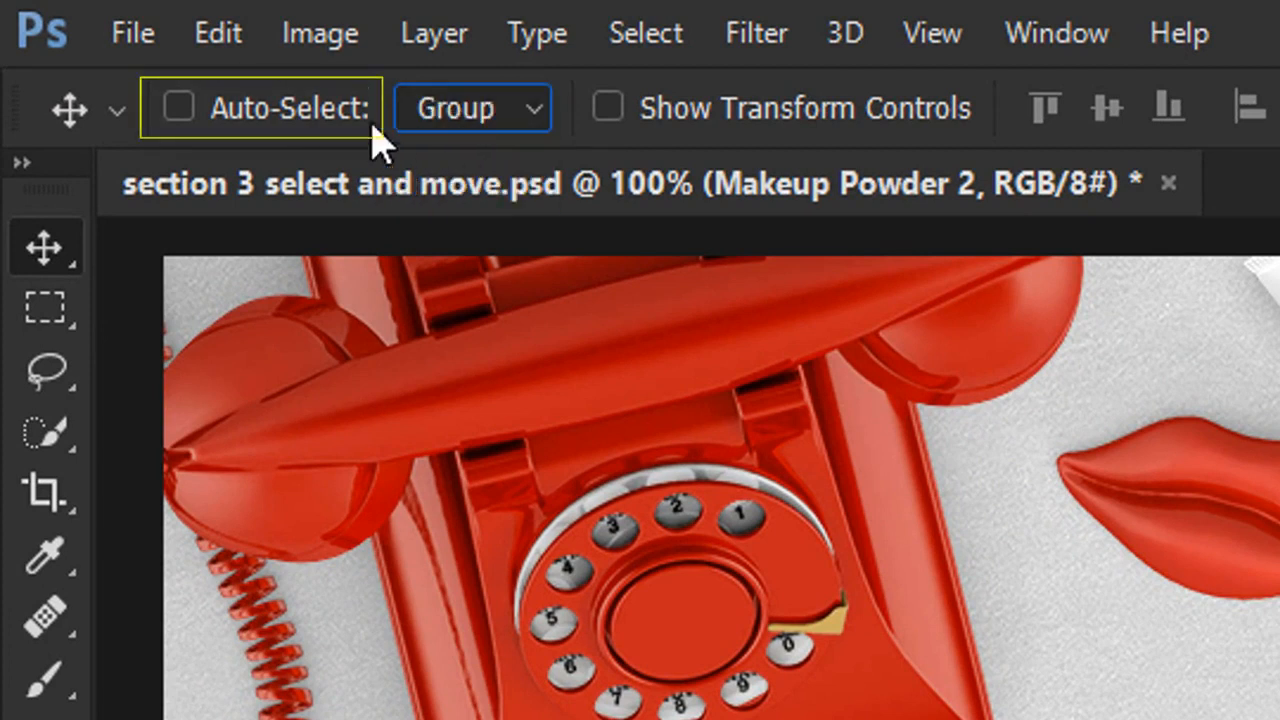
pyautogui.click(425, 112)
pyautogui.click(432, 187)
pyautogui.click(334, 109)
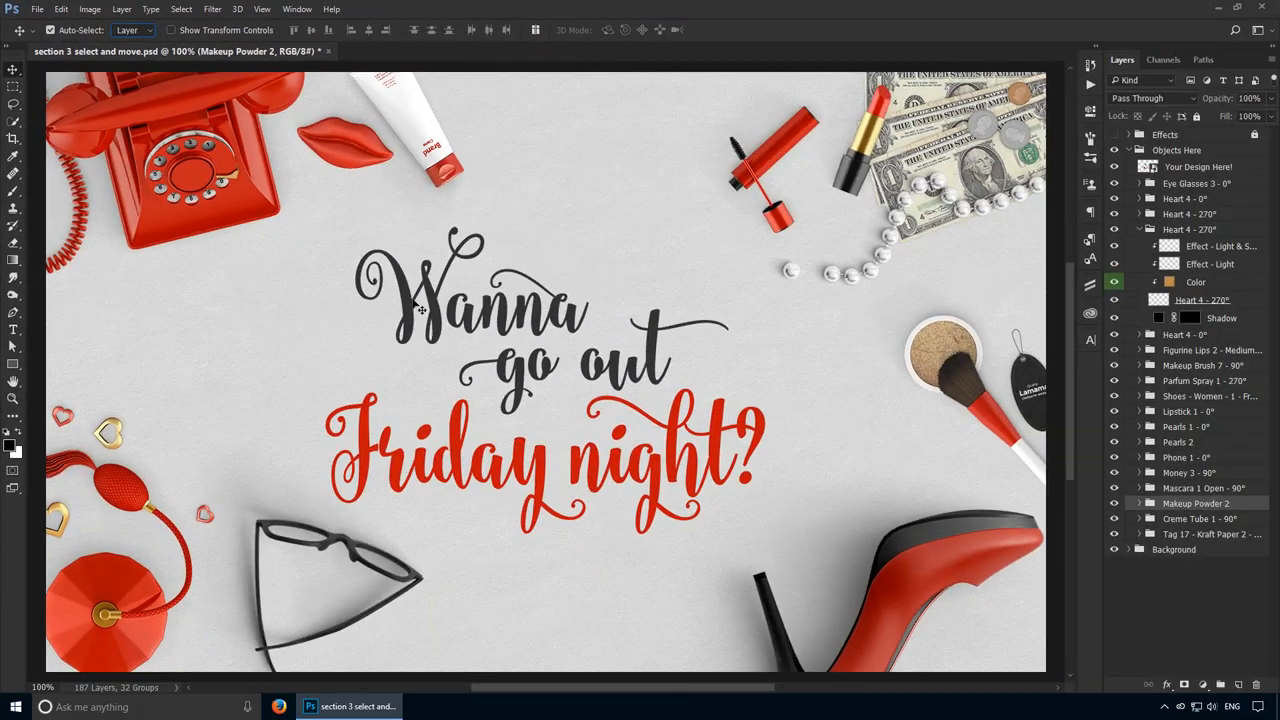
# Step: Auto-select the text, telephone, money and perfume spray layers by picking each object on the canvas
pyautogui.click(447, 310)
pyautogui.click(199, 198)
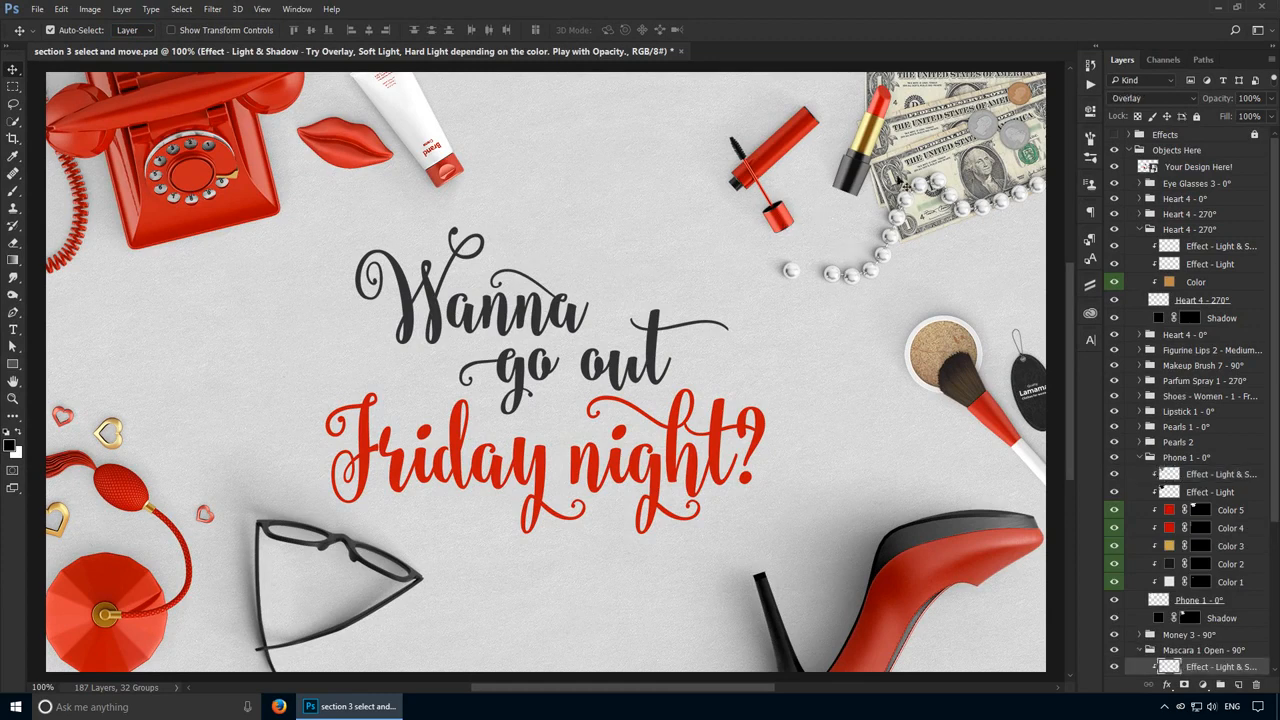
pyautogui.click(911, 167)
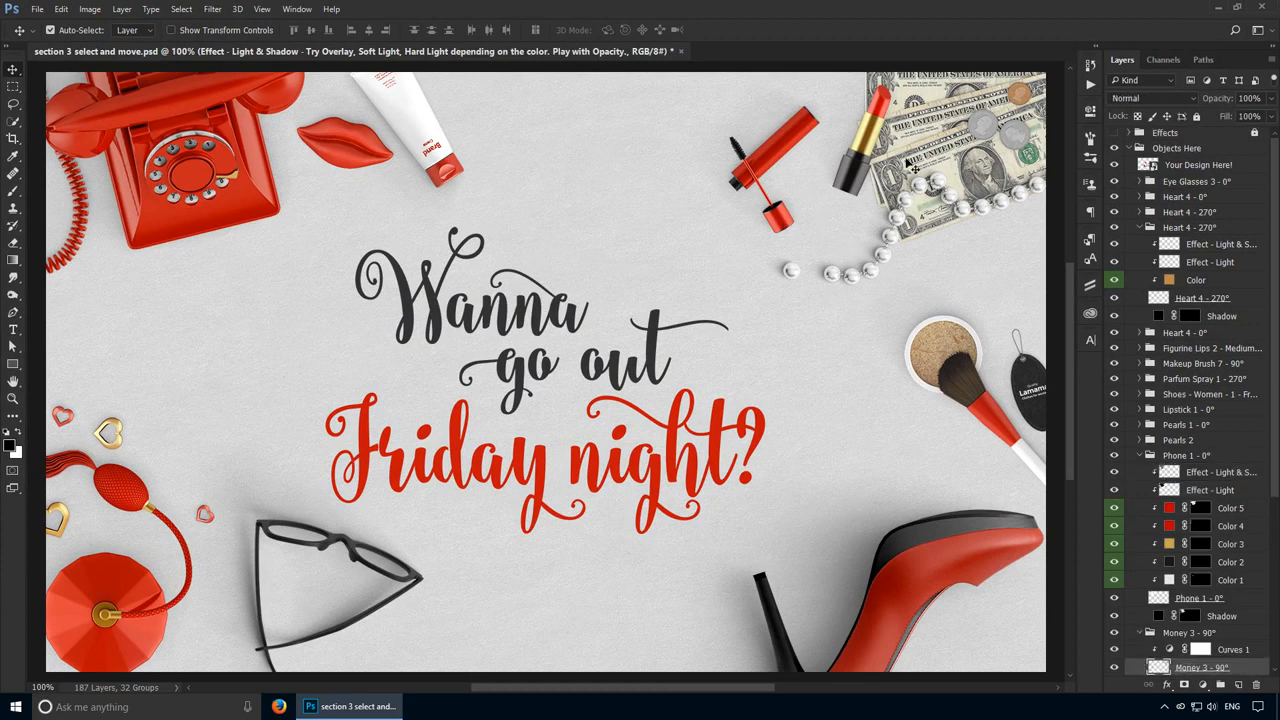
pyautogui.click(140, 600)
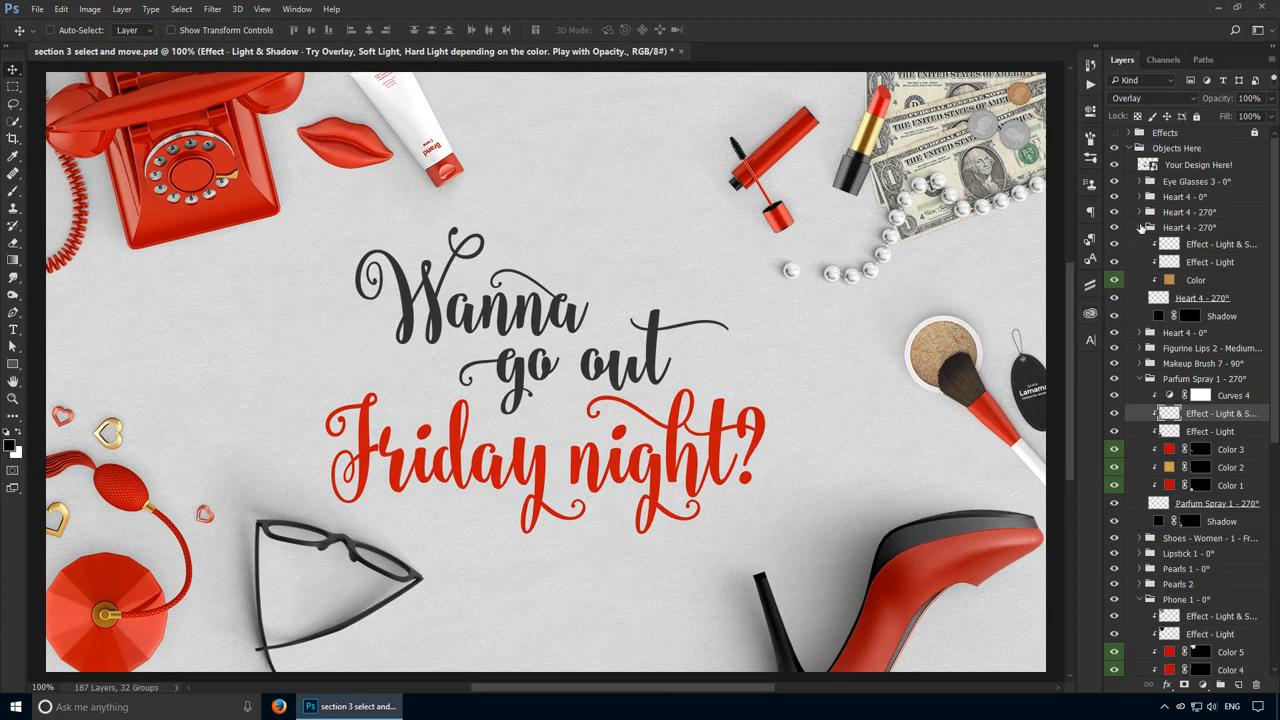
# Step: Collapse the Heart 4 - 270° and Parfum Spray 1 - 270° groups
pyautogui.click(1141, 229)
pyautogui.click(1139, 289)
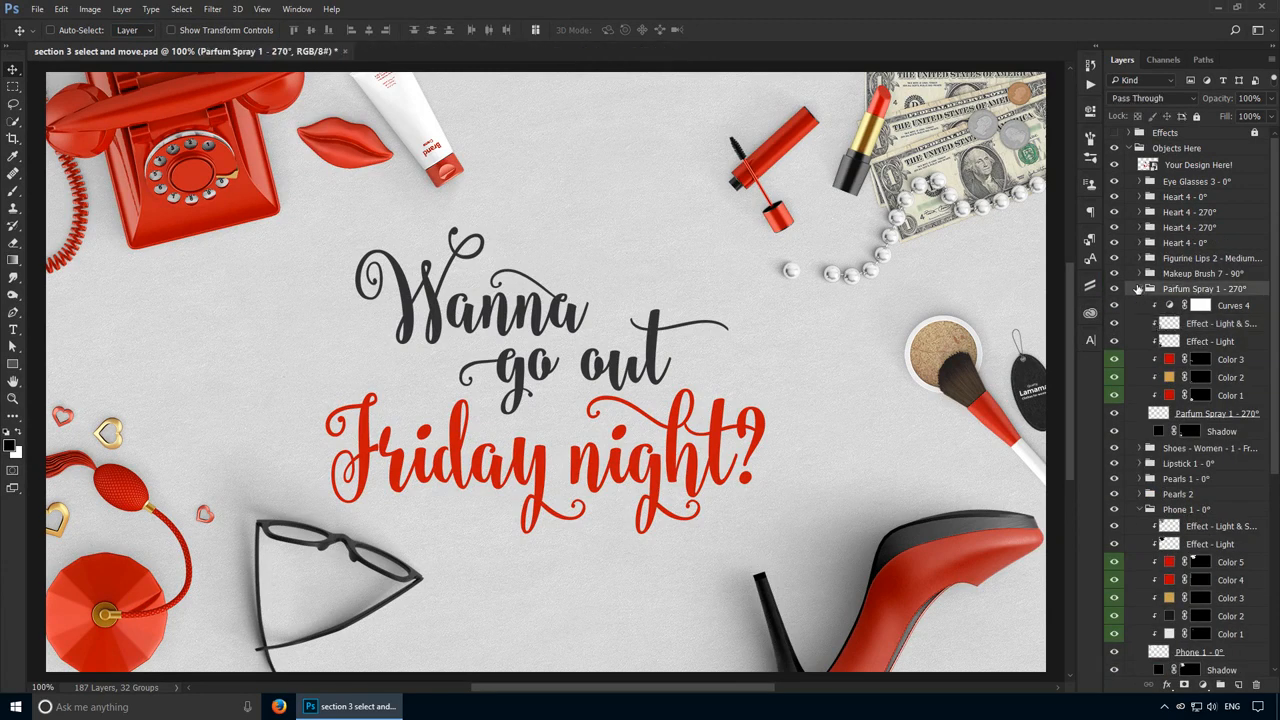
# Step: Keep Auto-Select on Layer and select the red lips' layer from the canvas
pyautogui.click(139, 34)
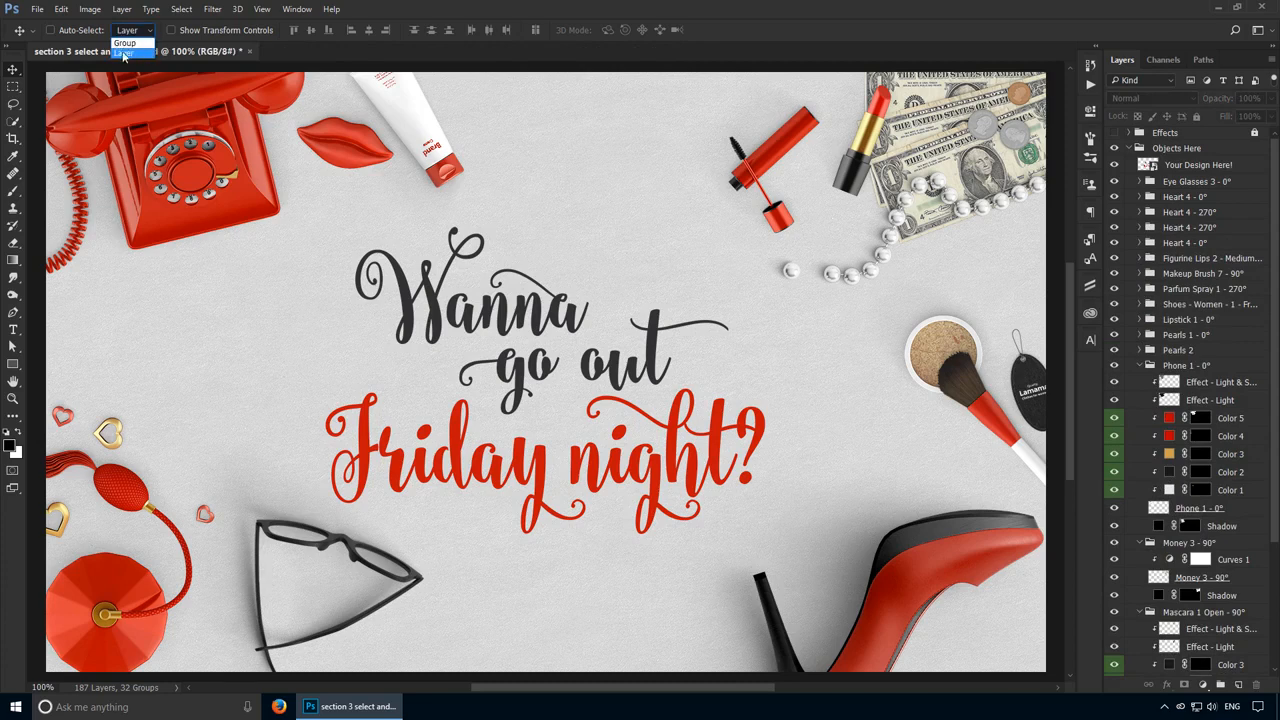
pyautogui.click(123, 55)
pyautogui.keyDown('ctrl'); pyautogui.click(360, 164); pyautogui.keyUp('ctrl')
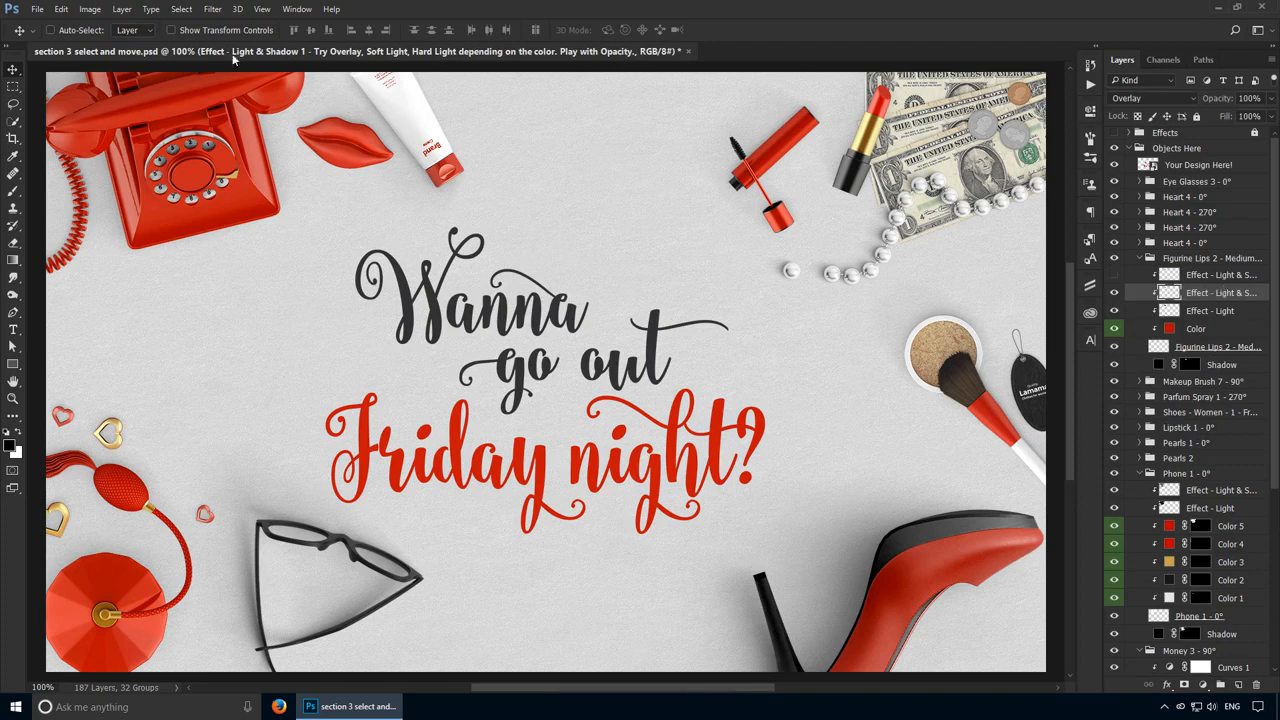
# Step: Switch Auto-Select to Group and select the gold heart's top-level group from the canvas
pyautogui.click(130, 31)
pyautogui.click(124, 44)
pyautogui.click(118, 441)
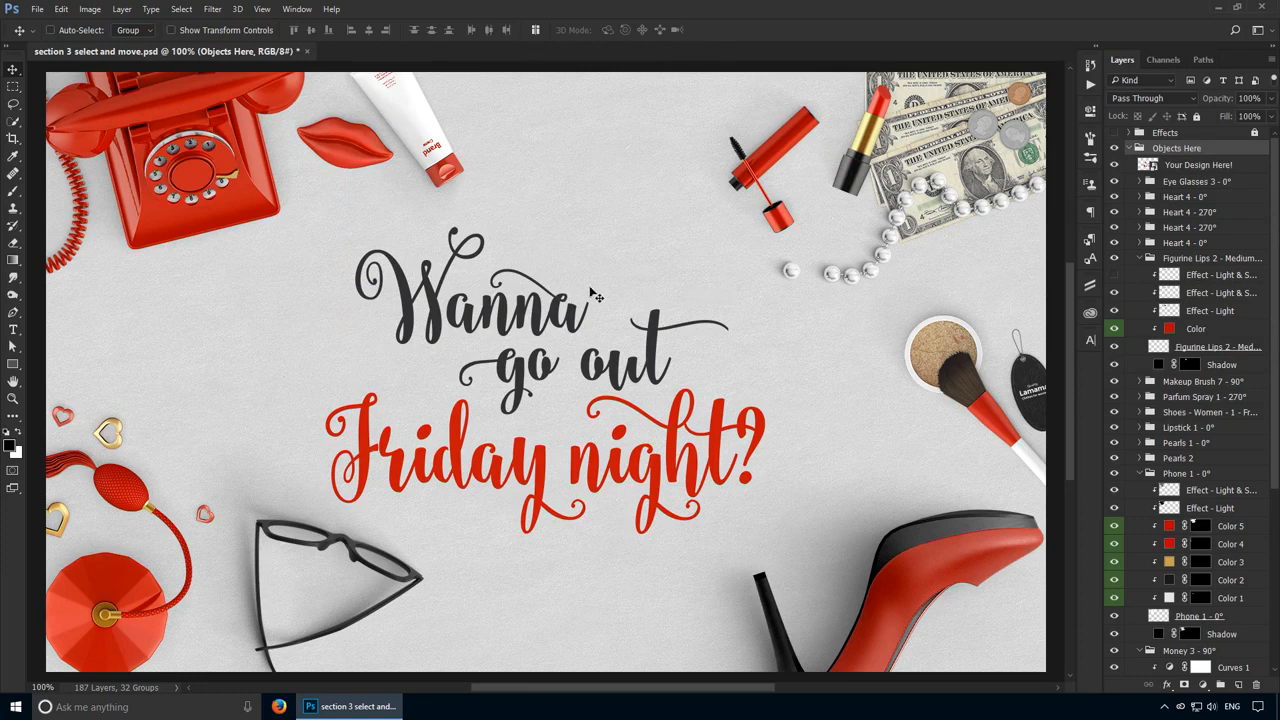
# Step: Collapse the Figurine Lips 2 group and select the Heart 4 - 0° group
pyautogui.press('ctrl')
pyautogui.click(1141, 258)
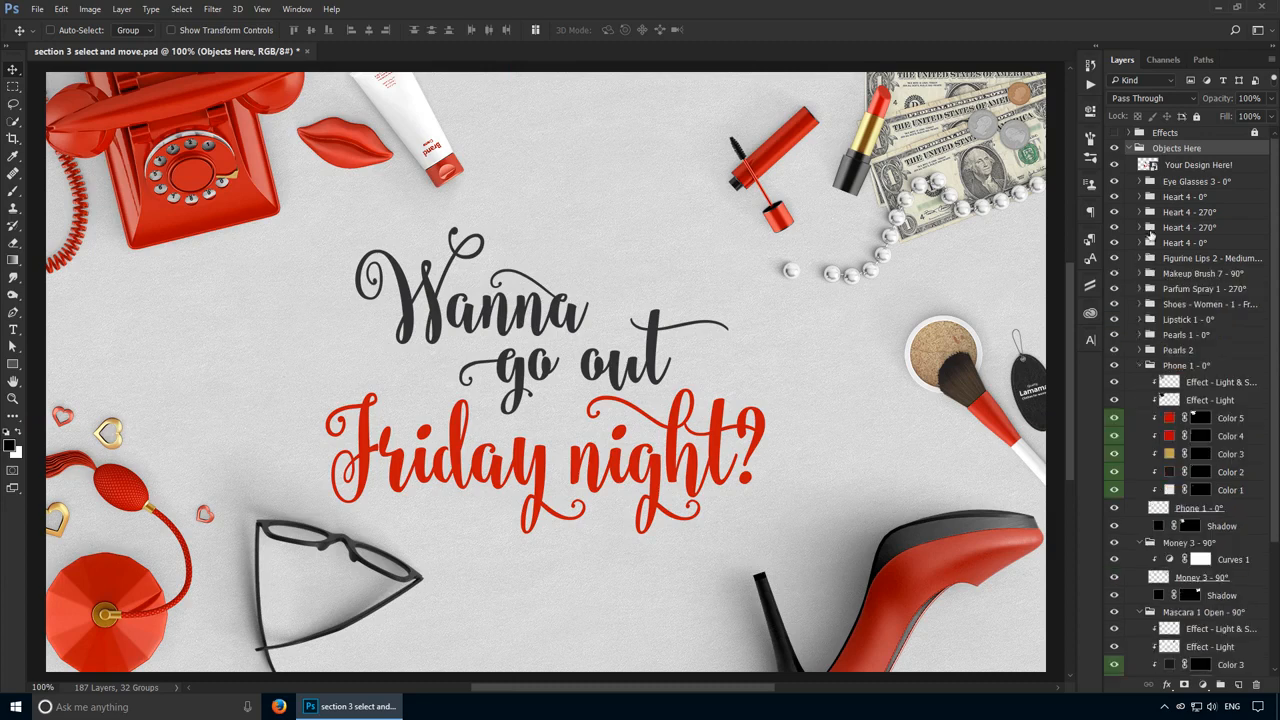
pyautogui.click(1200, 198)
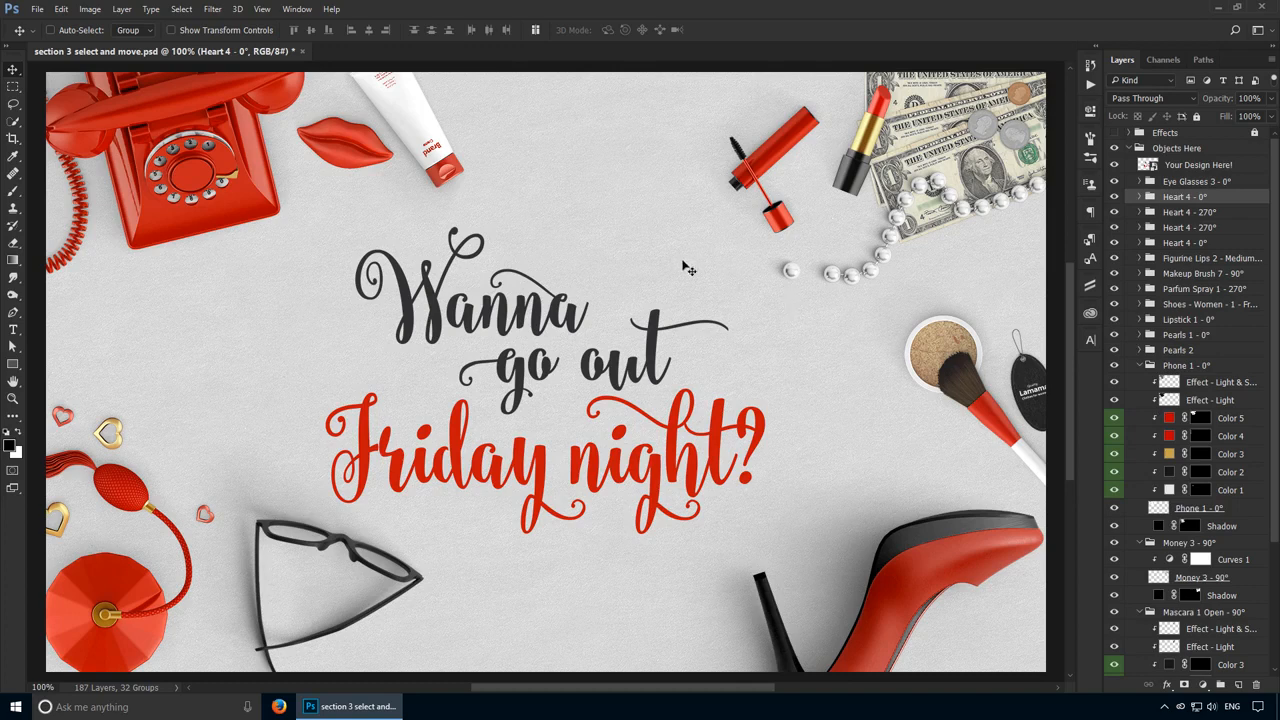
# Step: Set Auto-Select back to Layer and collapse the Objects Here group
pyautogui.click(132, 30)
pyautogui.click(120, 55)
pyautogui.keyDown('ctrl'); pyautogui.click(1131, 150); pyautogui.keyUp('ctrl')
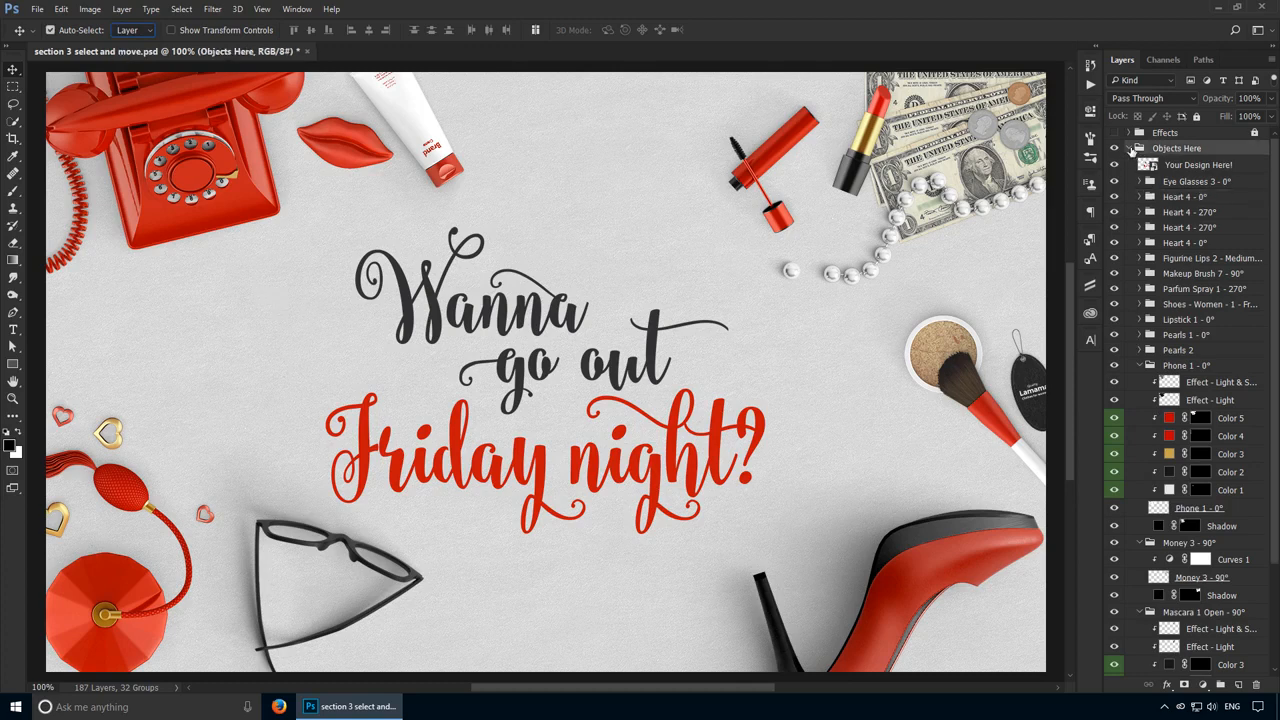
# Step: Auto-select the gold heart on the canvas and select its Heart 4 - 270° group
pyautogui.keyDown('ctrl'); pyautogui.click(120, 443); pyautogui.keyUp('ctrl')
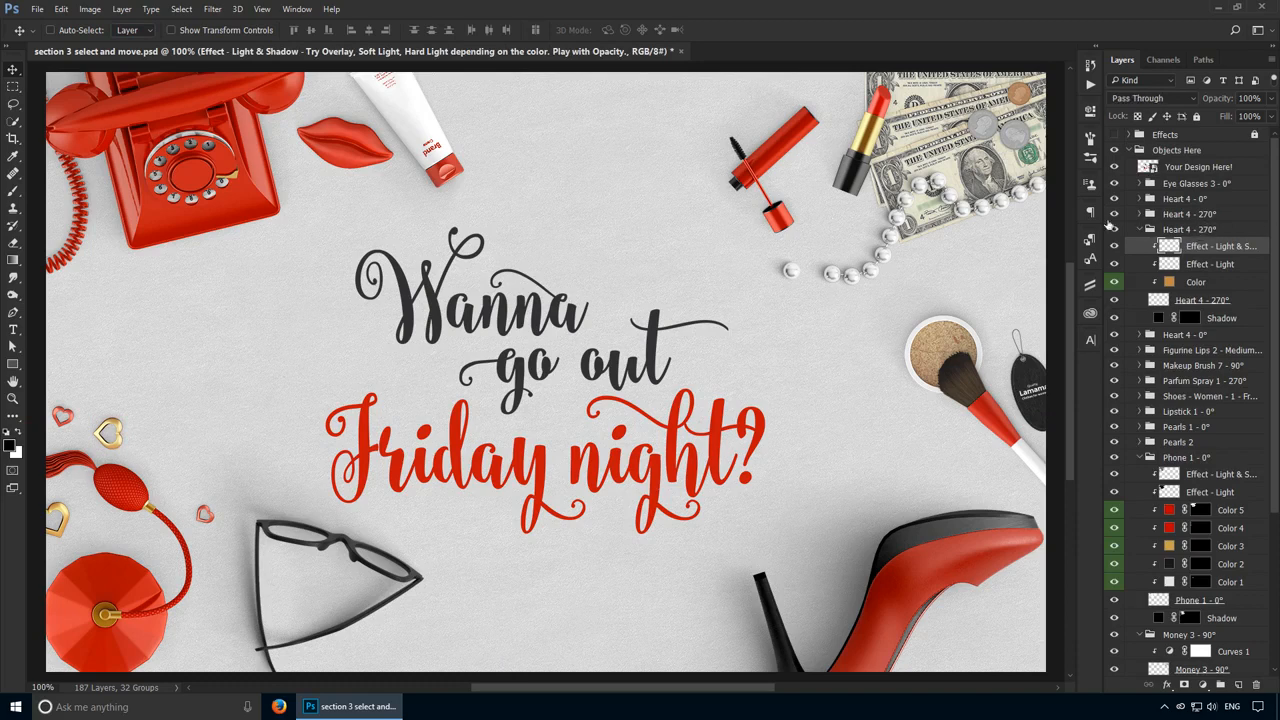
pyautogui.click(1200, 230)
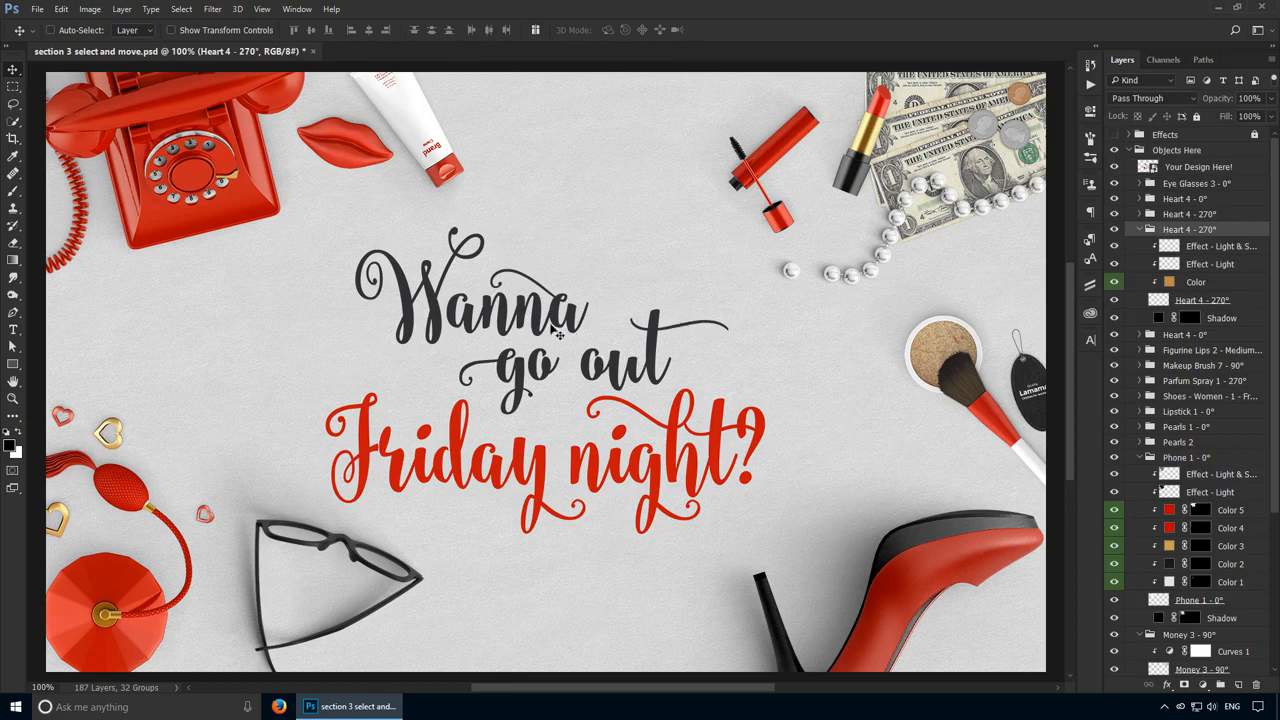
# Step: Open the canvas layer list under the text and under the perfume spray to inspect the stacked layers
pyautogui.rightClick(490, 320)
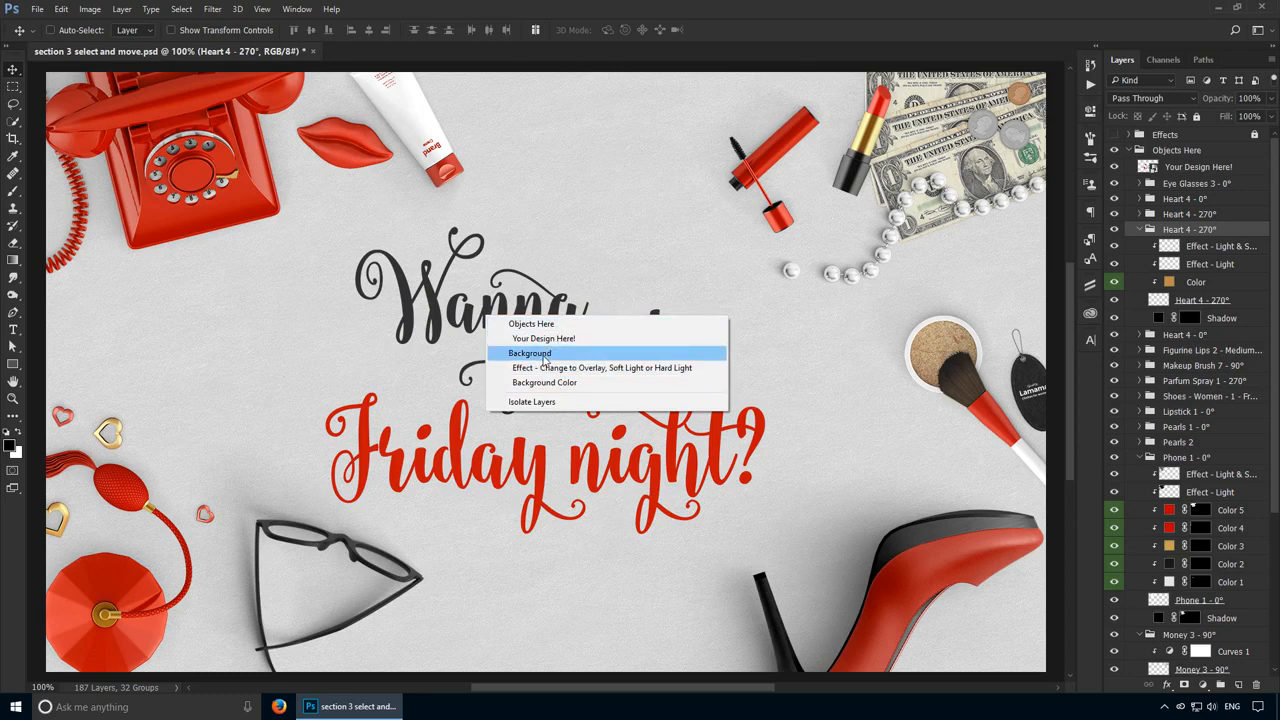
pyautogui.click(398, 343)
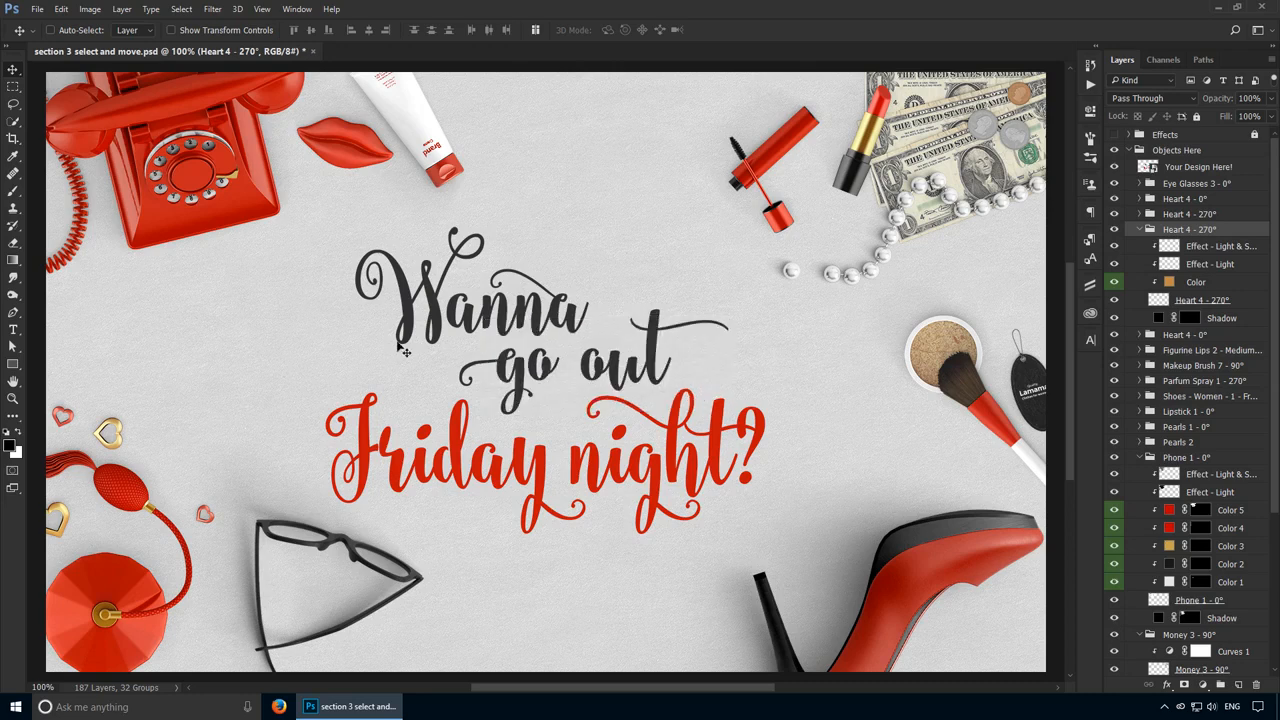
pyautogui.rightClick(127, 579)
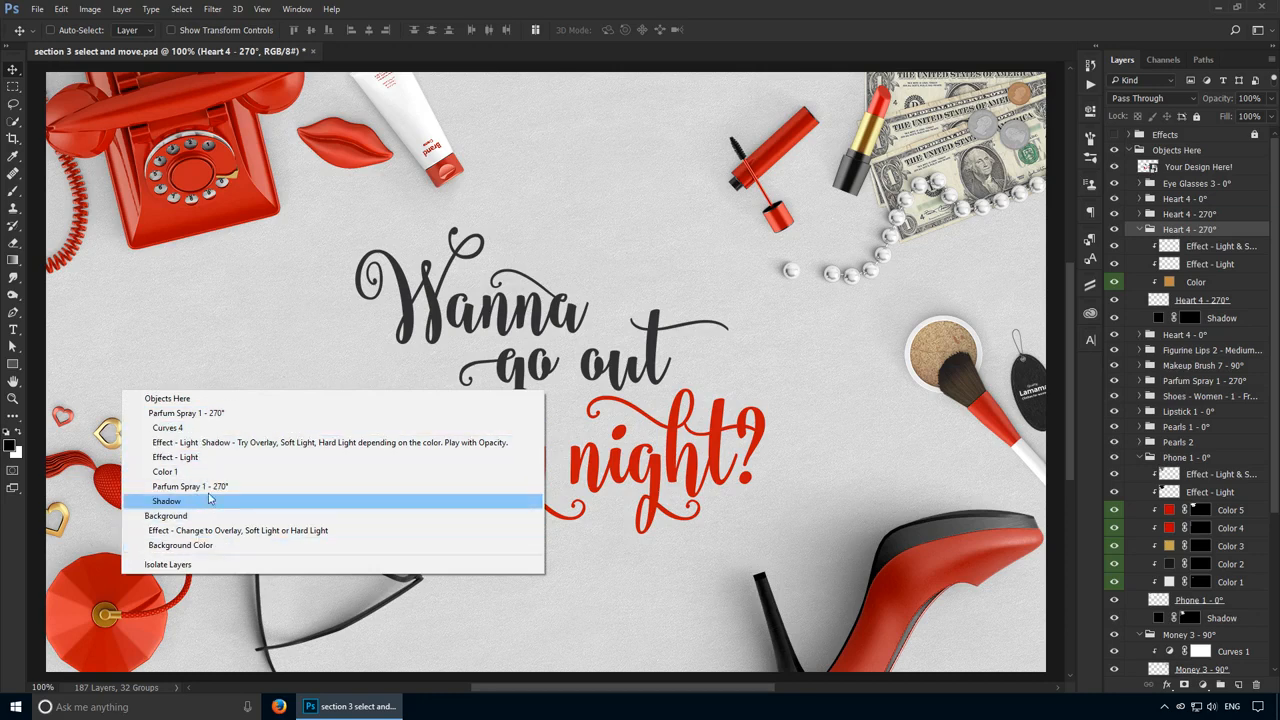
pyautogui.click(413, 274)
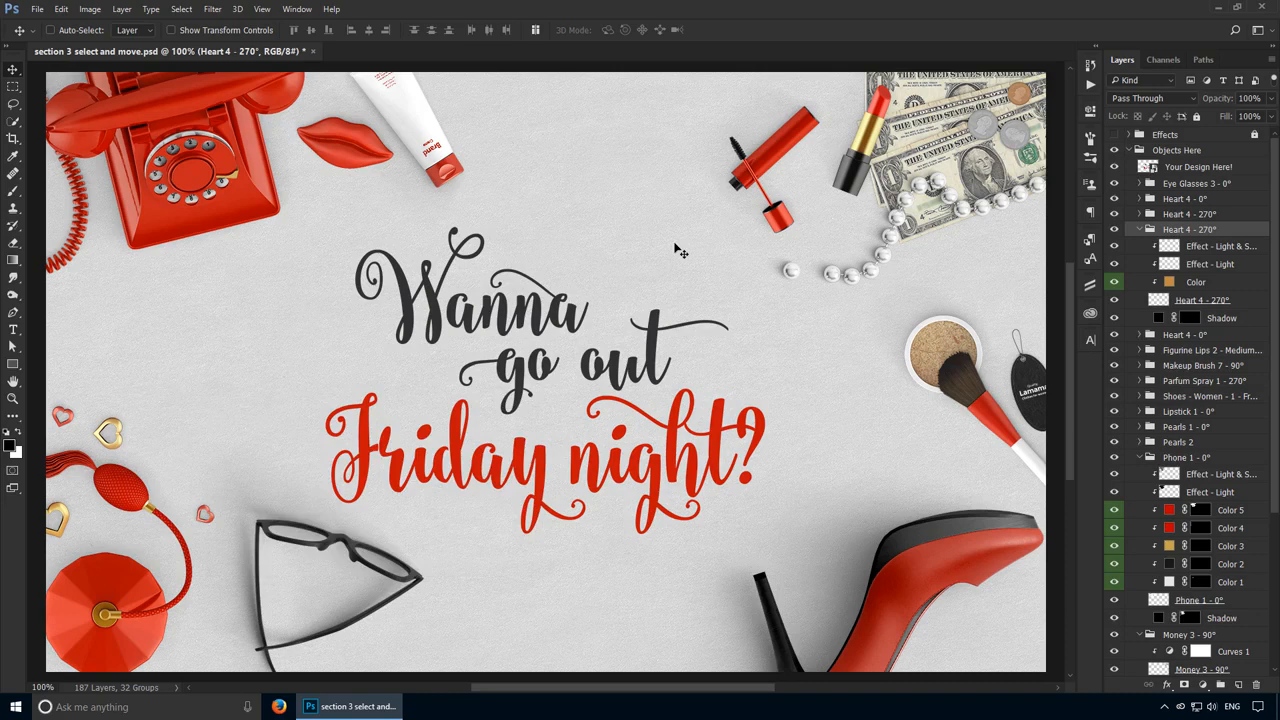
# Step: Collapse the Objects Here group, select the Background group and lock it completely
pyautogui.click(1129, 152)
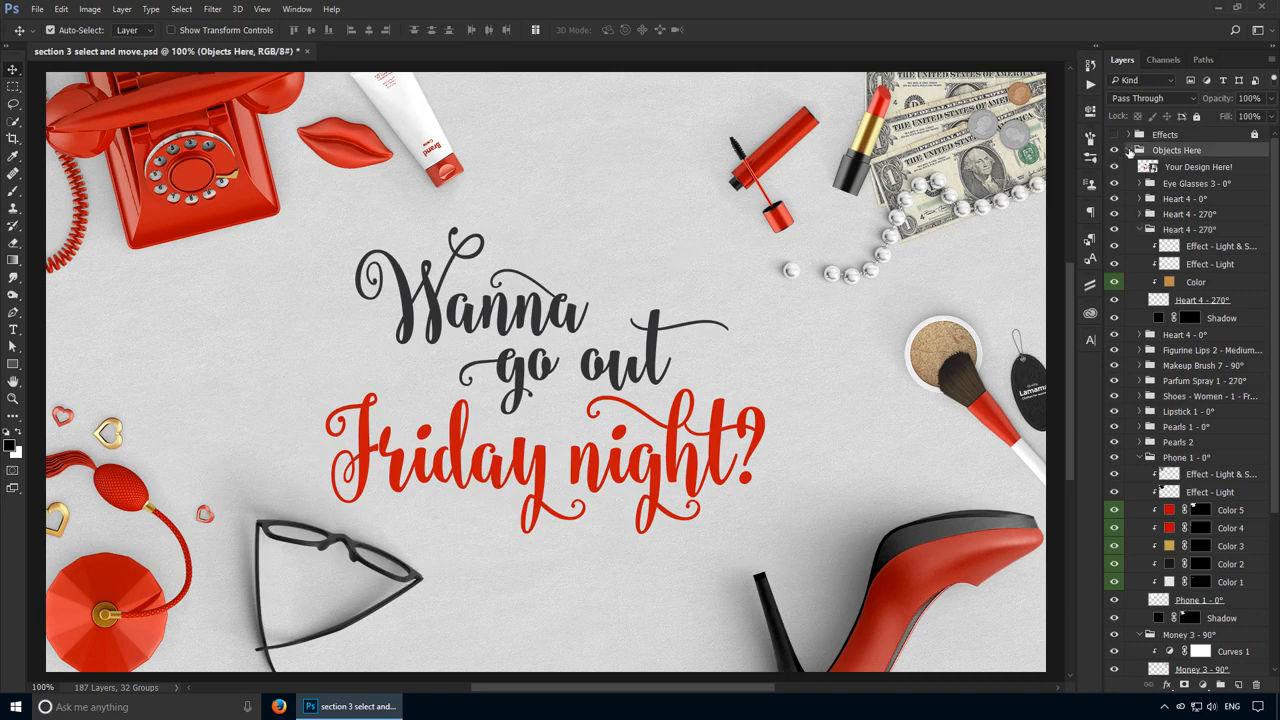
pyautogui.click(1129, 150)
pyautogui.click(1176, 166)
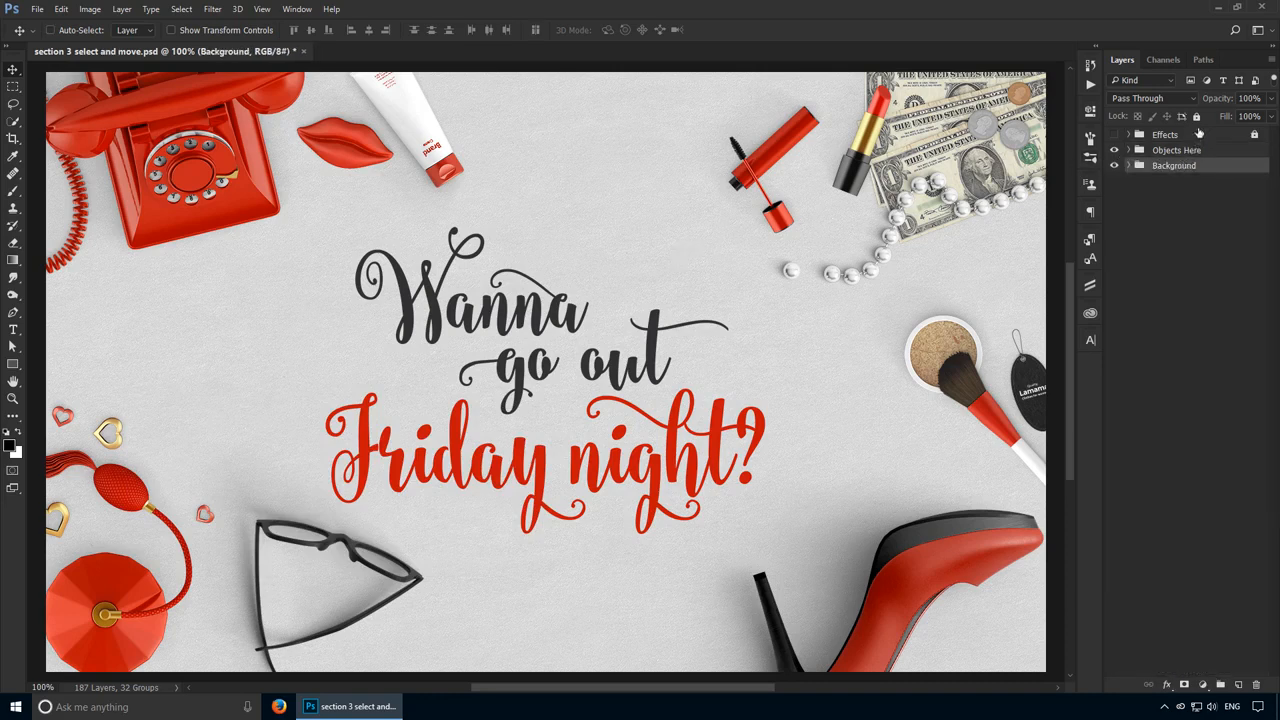
pyautogui.click(1196, 117)
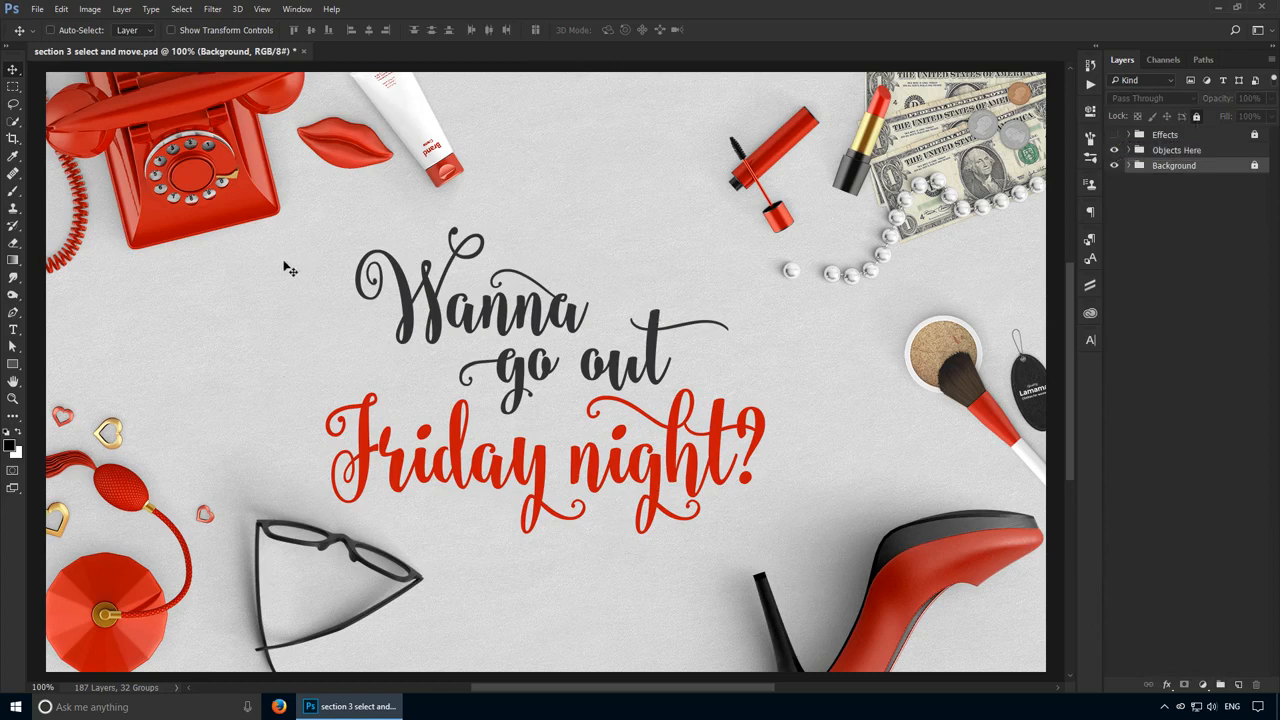
# Step: Drag selection marquees across several canvas objects to select their layers at once
pyautogui.press('ctrl')
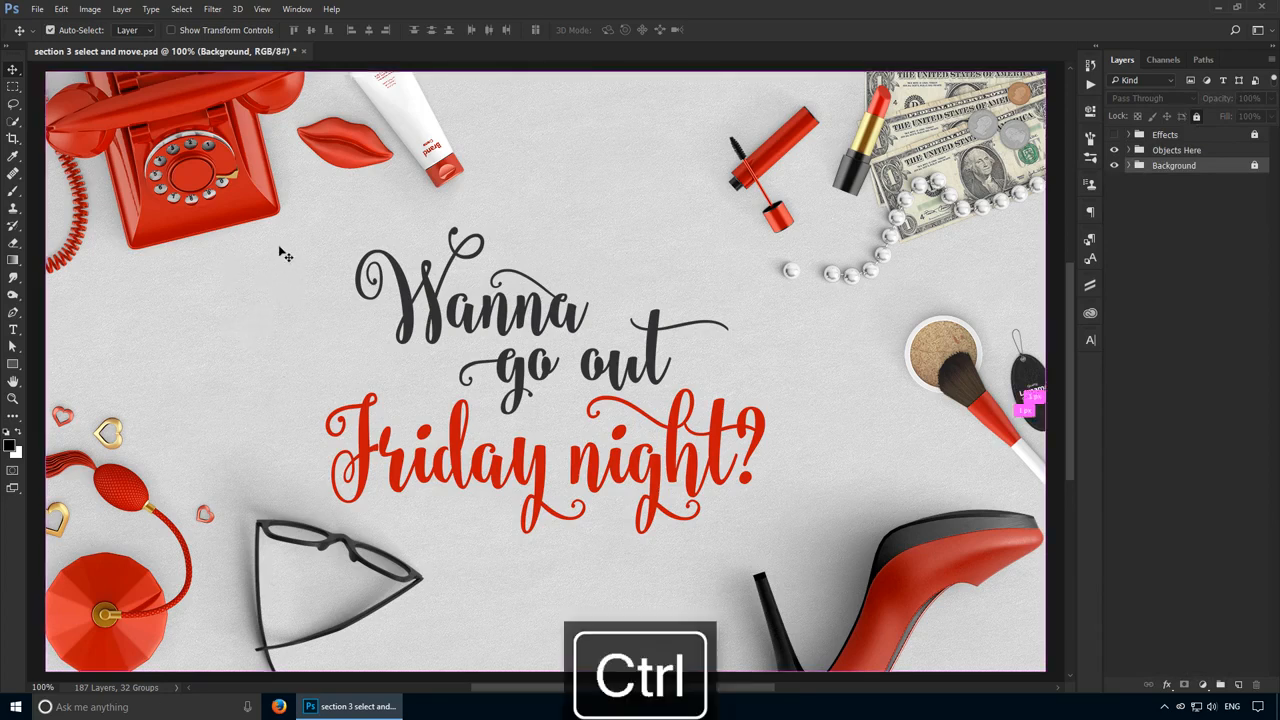
pyautogui.moveTo(282, 255)
pyautogui.mouseDown()
pyautogui.moveTo(510, 330)
pyautogui.moveTo(800, 455)
pyautogui.moveTo(945, 585)
pyautogui.moveTo(940, 618)
pyautogui.mouseUp()
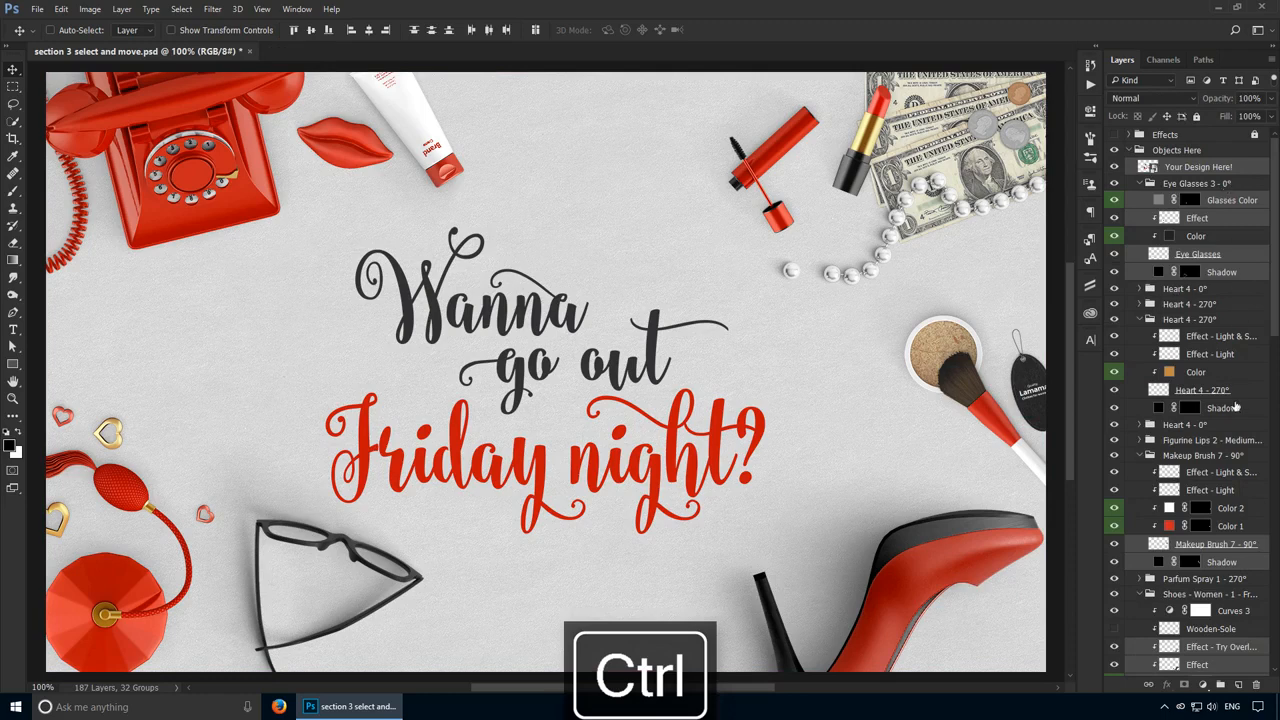
pyautogui.moveTo(546, 172); pyautogui.dragTo(983, 617)
pyautogui.scroll(1, 598, 200)
pyautogui.moveTo(494, 180); pyautogui.dragTo(628, 344)
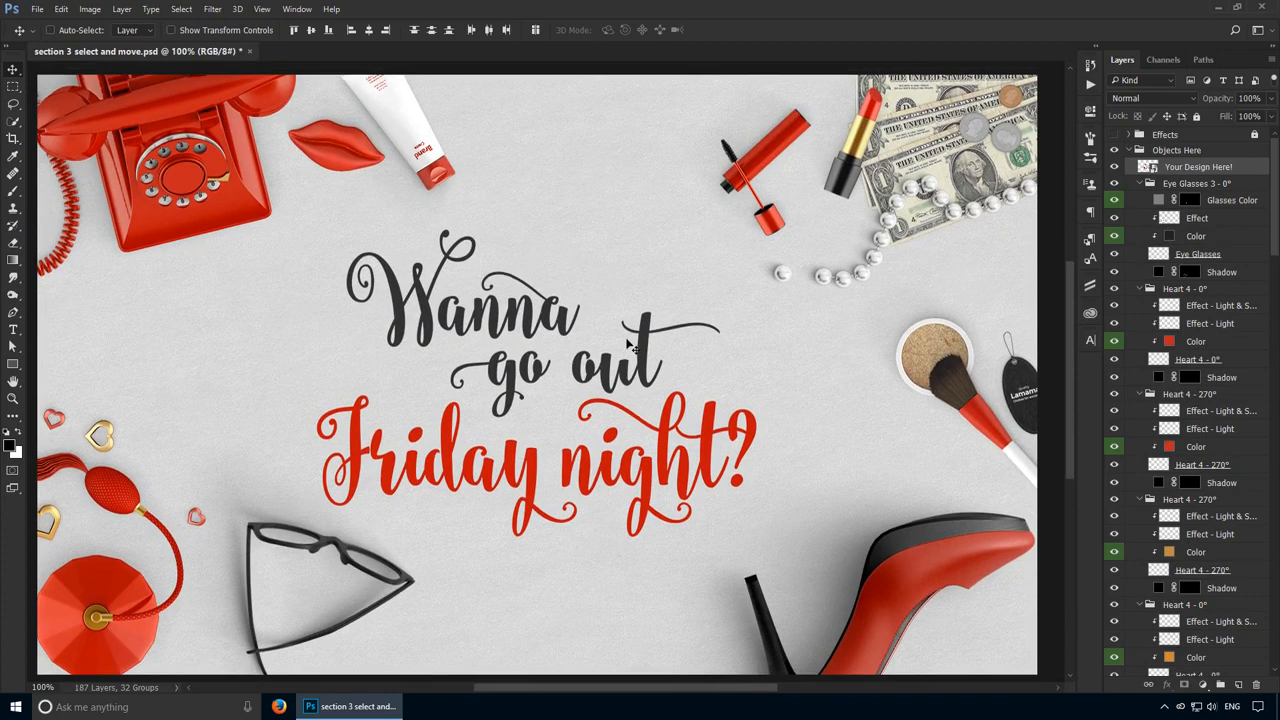
# Step: Collapse the Objects Here group, select the Background group and unlock it
pyautogui.scroll(1, 628, 344)
pyautogui.press('ctrl')
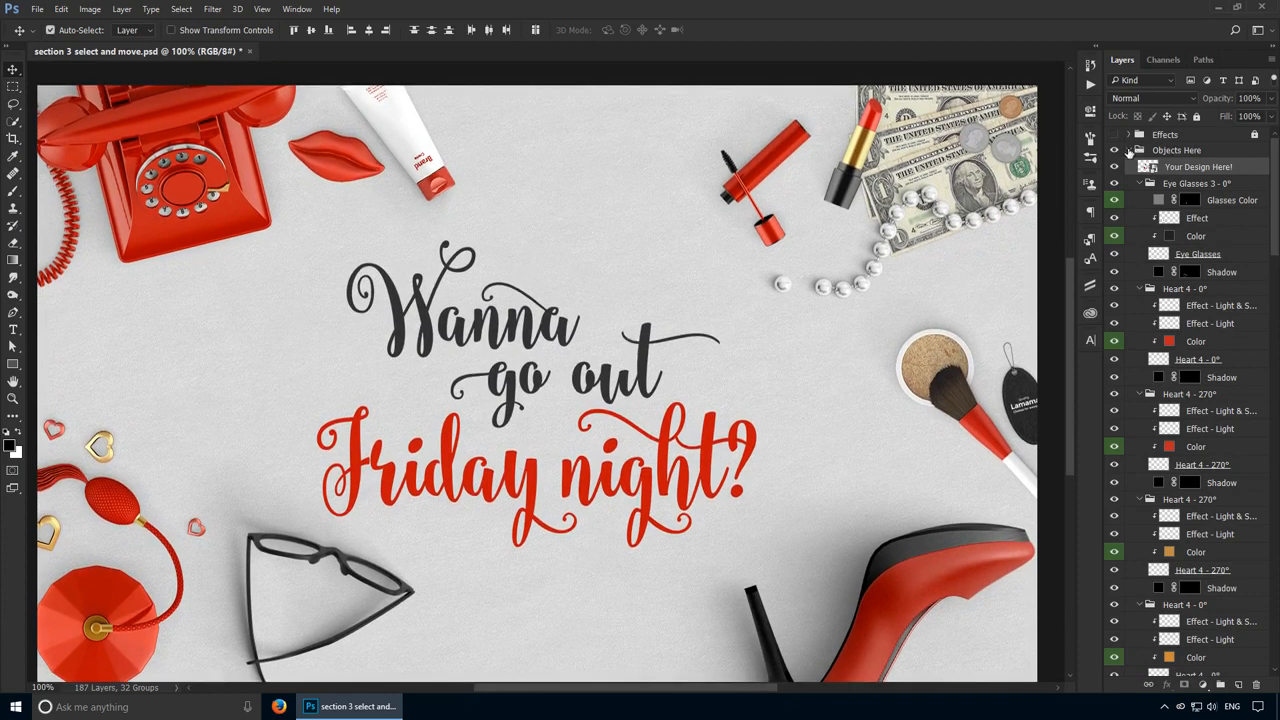
pyautogui.keyDown('ctrl'); pyautogui.click(1129, 152); pyautogui.keyUp('ctrl')
pyautogui.click(1187, 166)
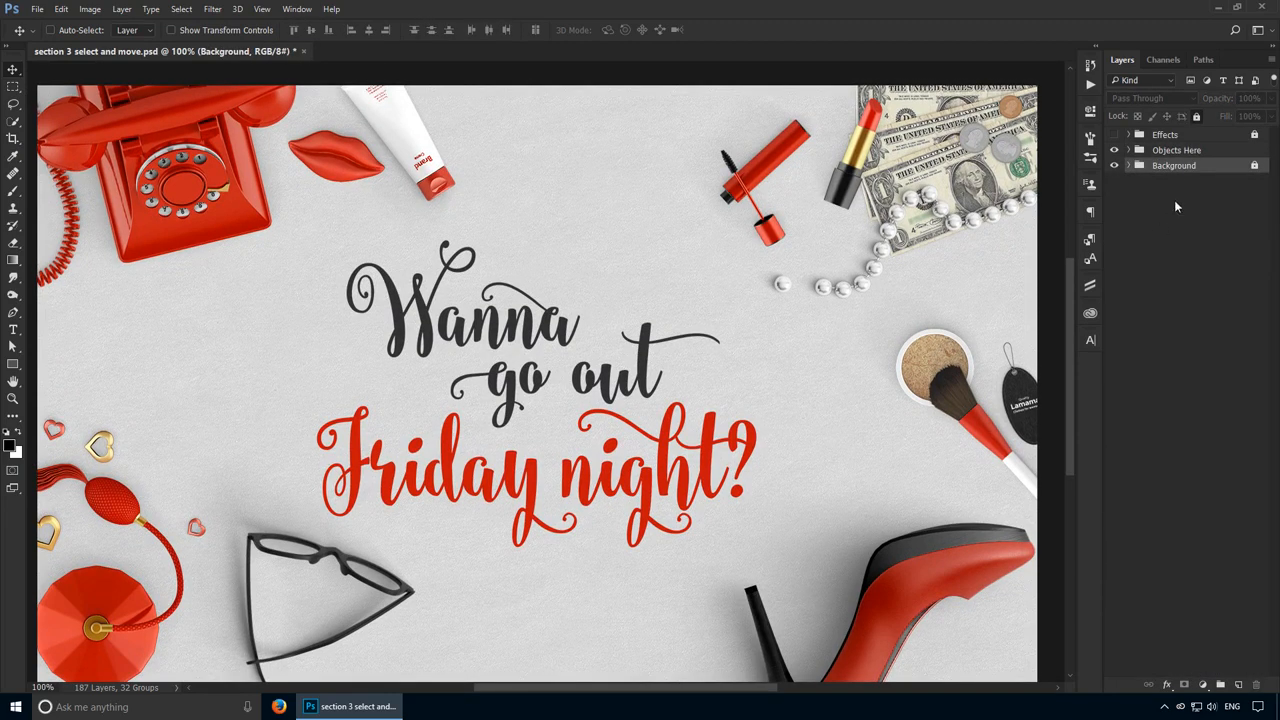
pyautogui.click(1196, 118)
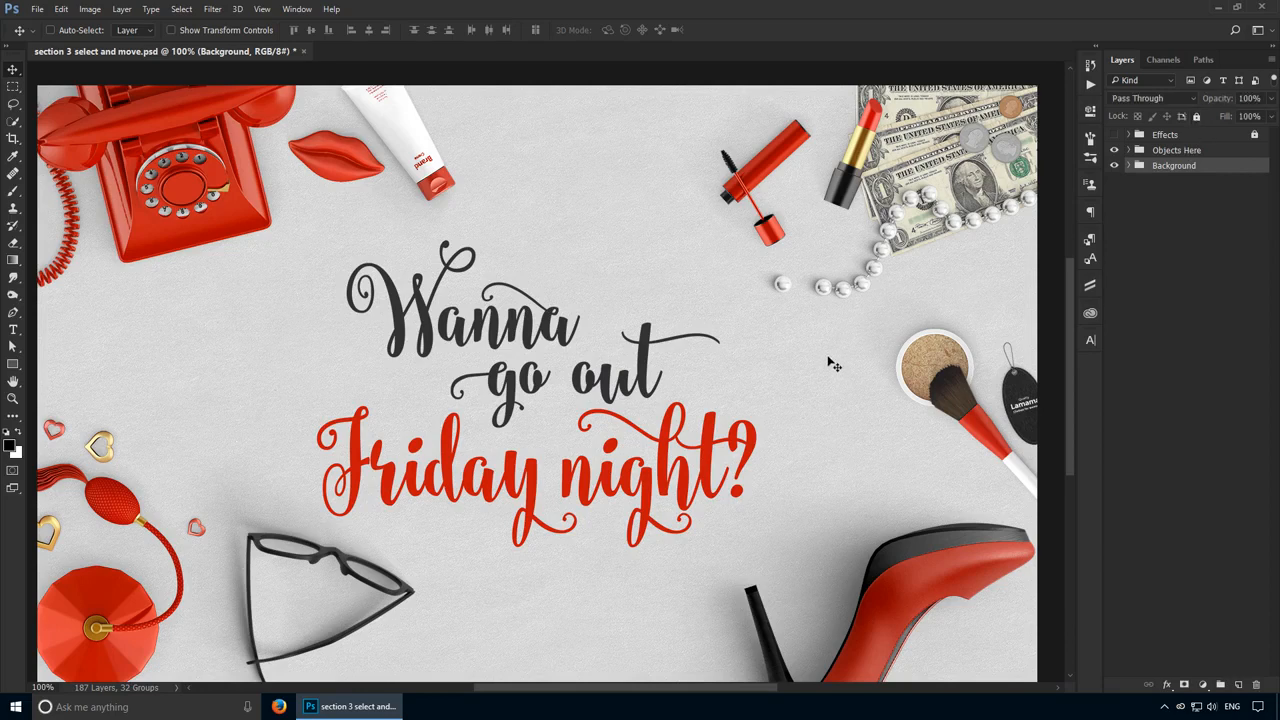